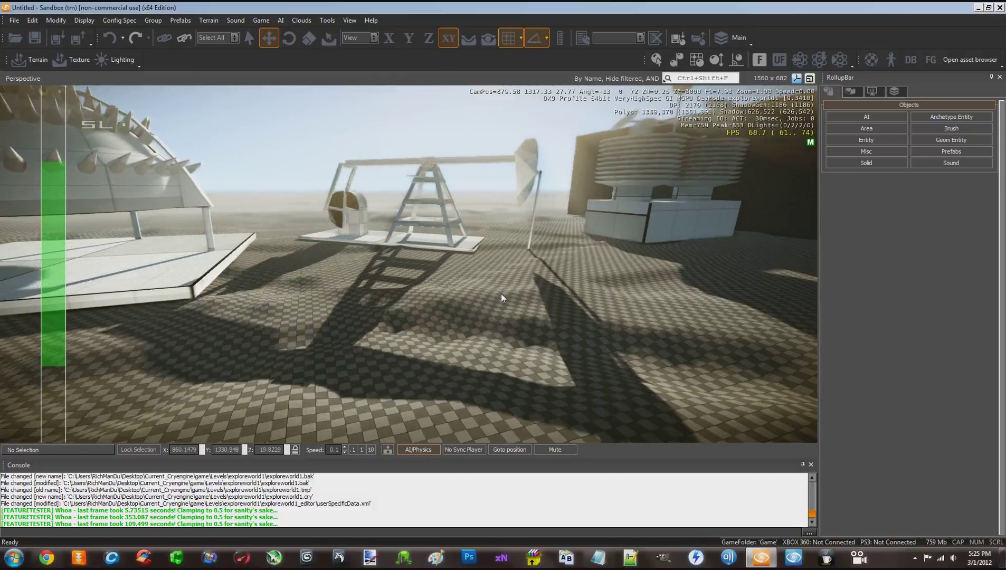
Fly the editor camera up to the pumpjack, edging back and forth near its ladder
right_drag(500, 293, 497, 295)
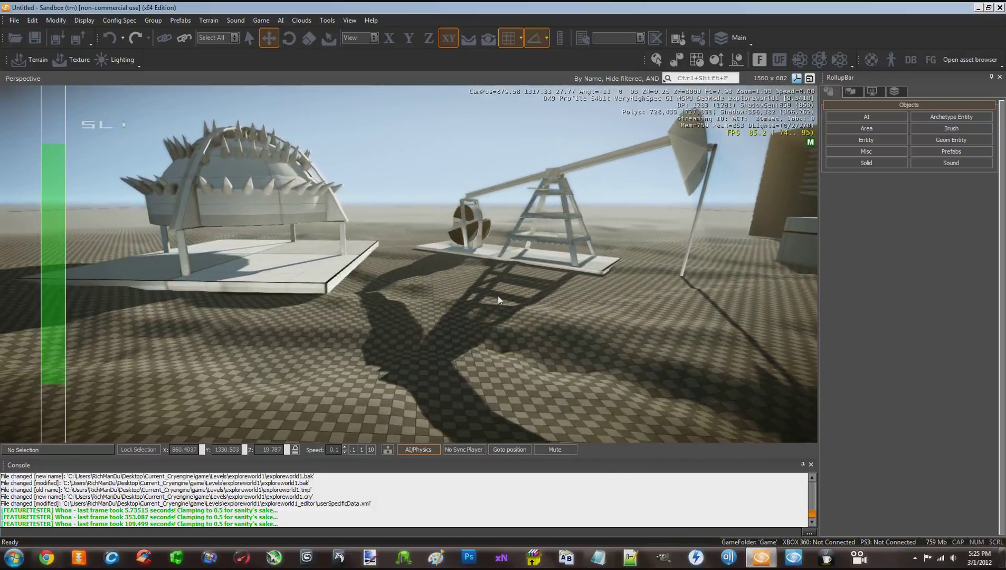
right_drag(497, 295, 466, 302)
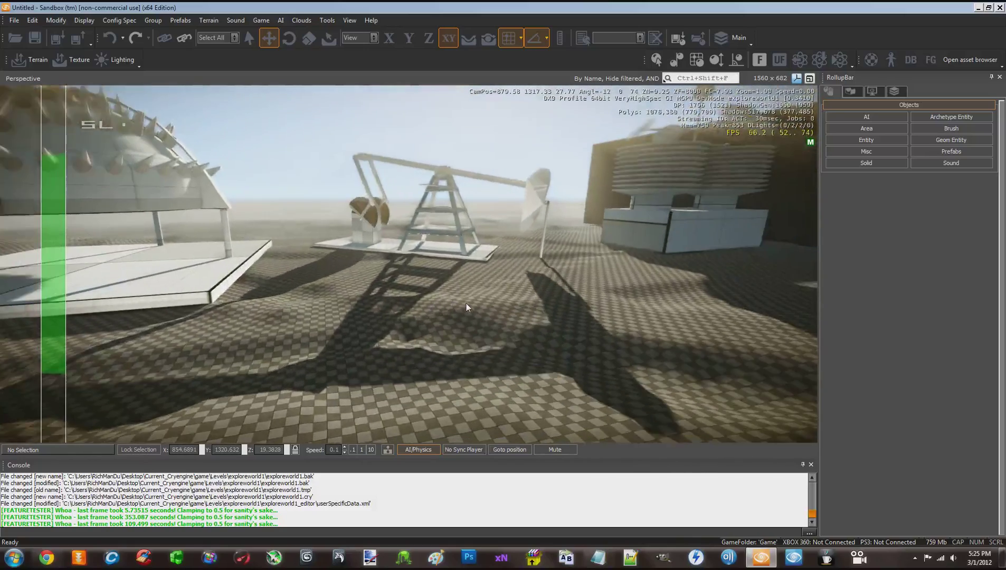
key(w)
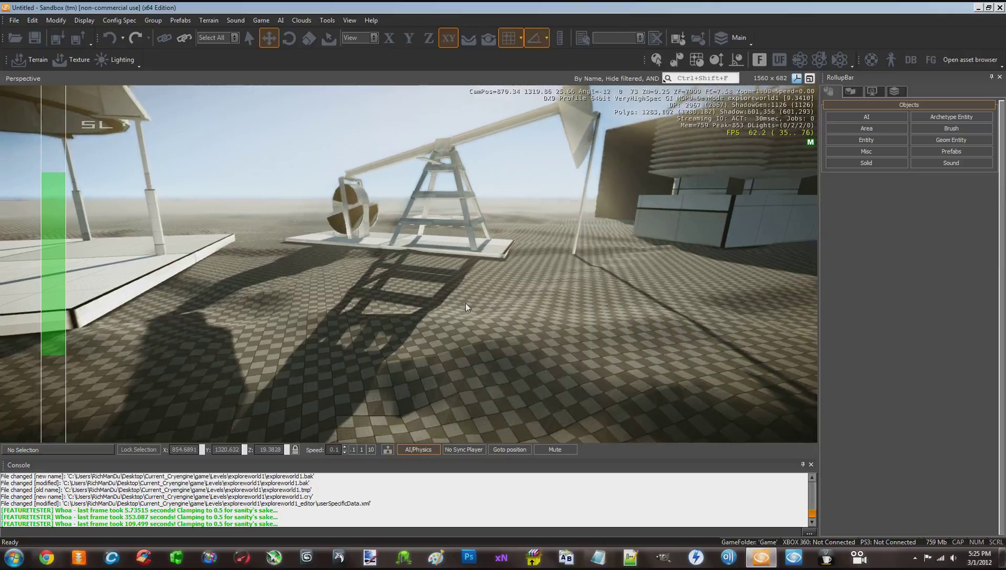
key(w)
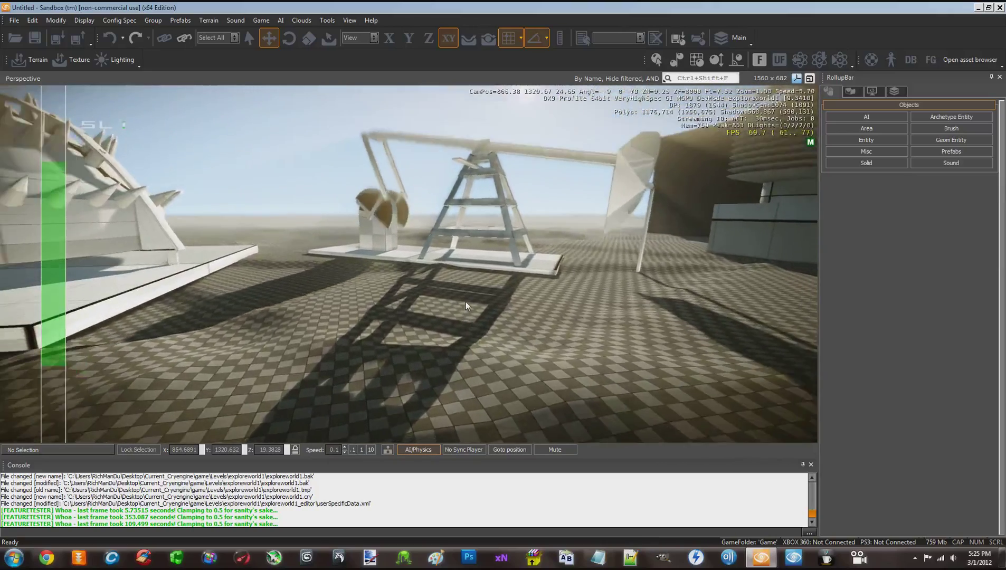
key(s)
key(w)
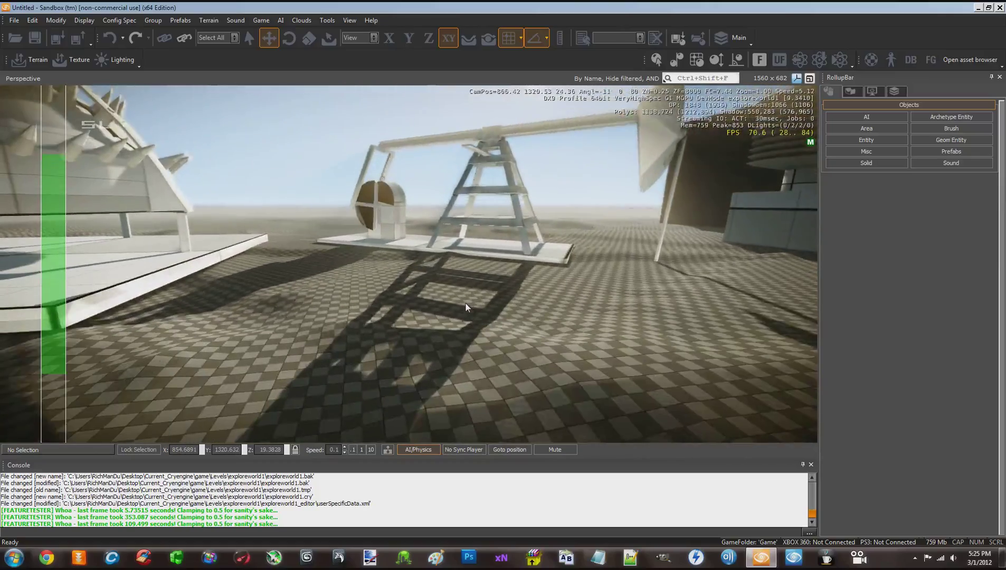
key(s)
key(w)
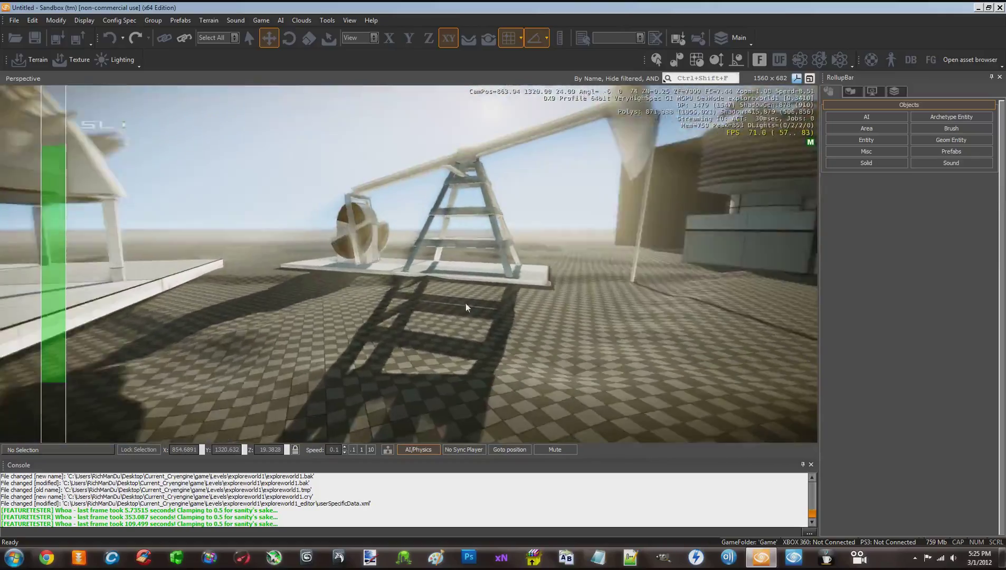
key(s)
key(w)
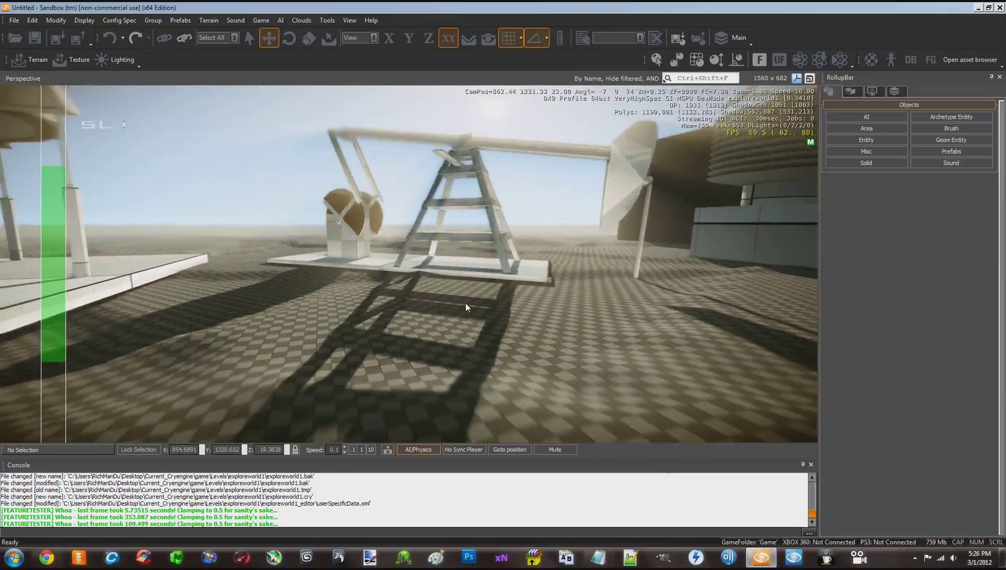
key(s)
key(w)
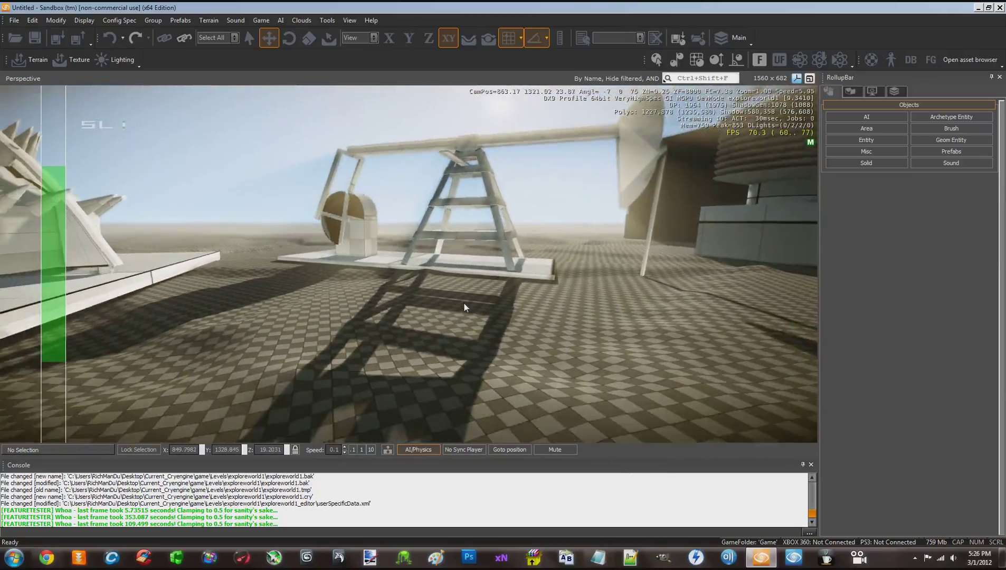
key(s)
key(w)
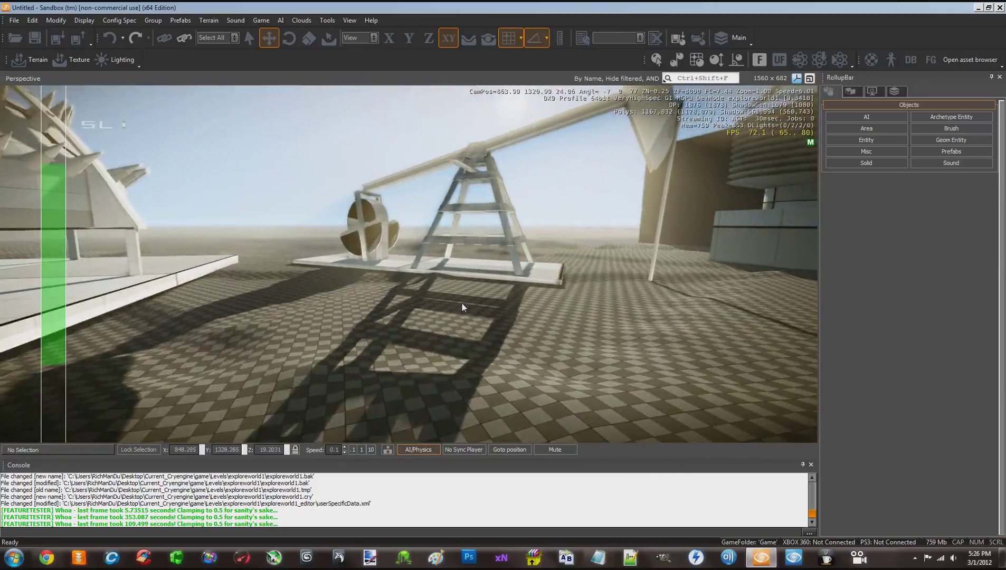
key(s)
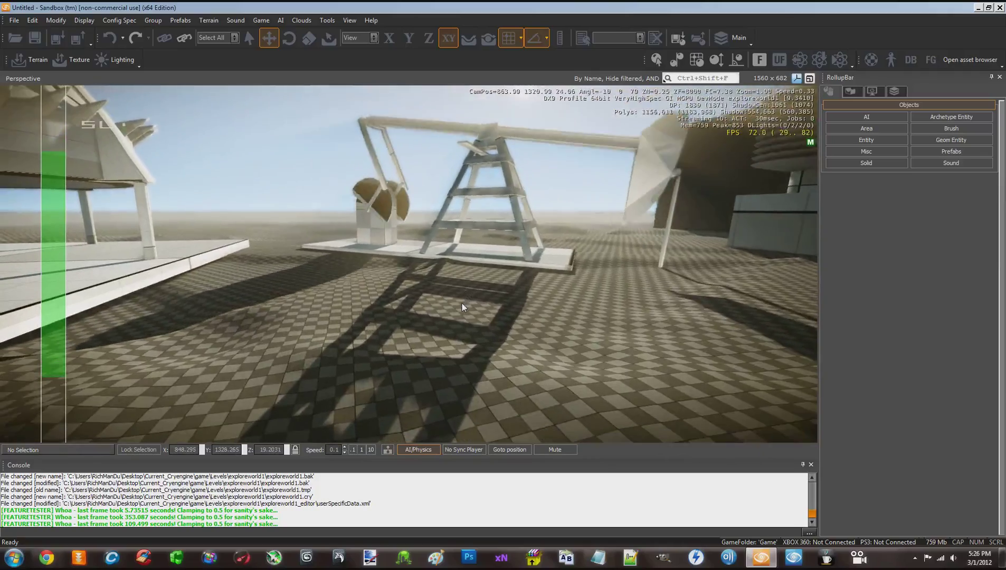
key(w)
key(s)
key(w)
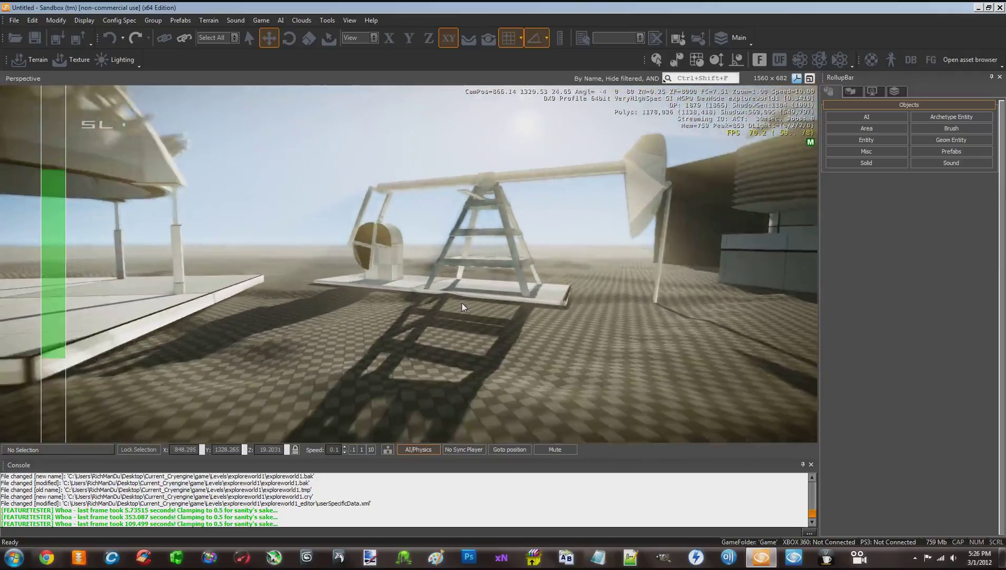
key(s)
right_drag(462, 302, 462, 302)
key(w)
key(w)
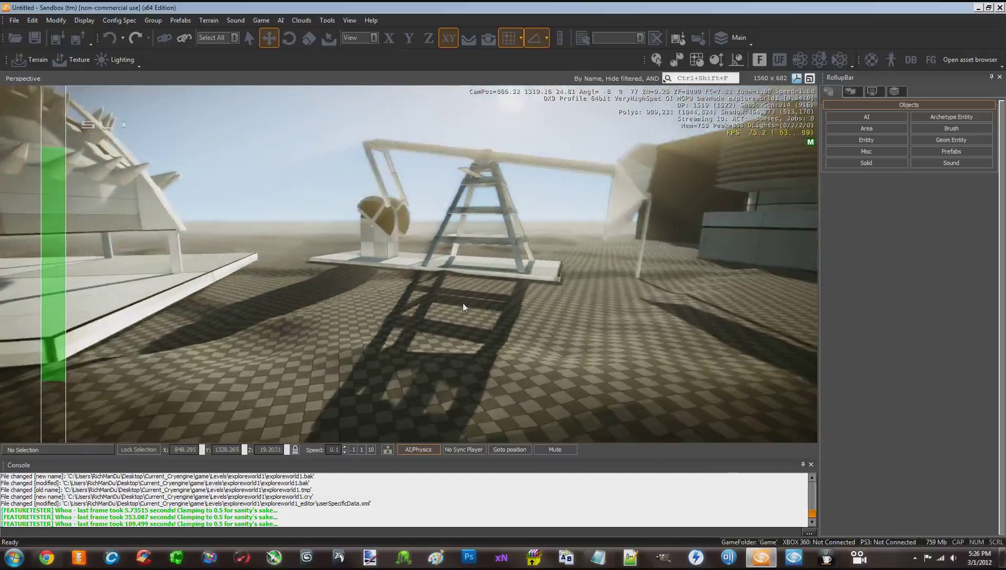
key(s)
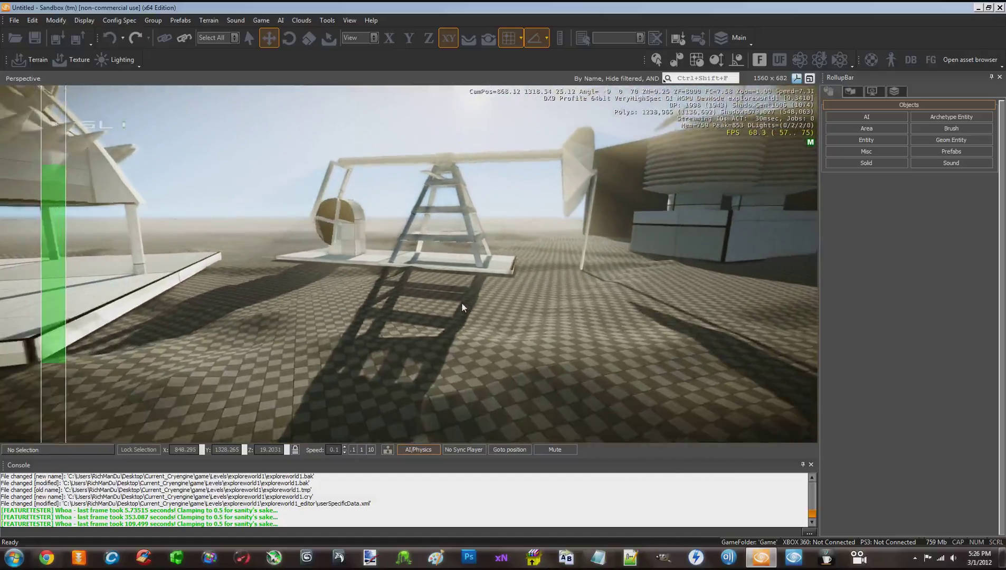
key(w)
key(s)
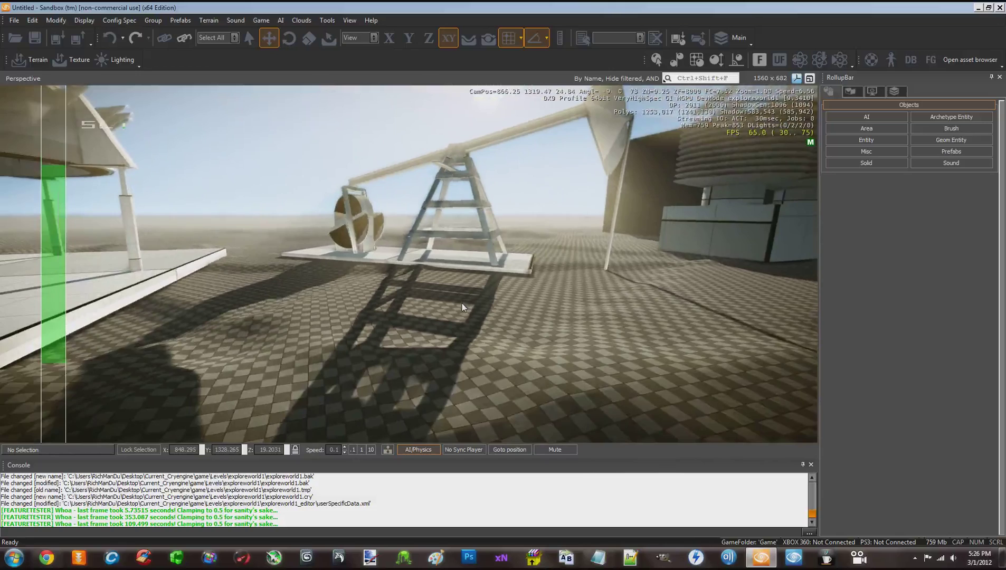
key(w)
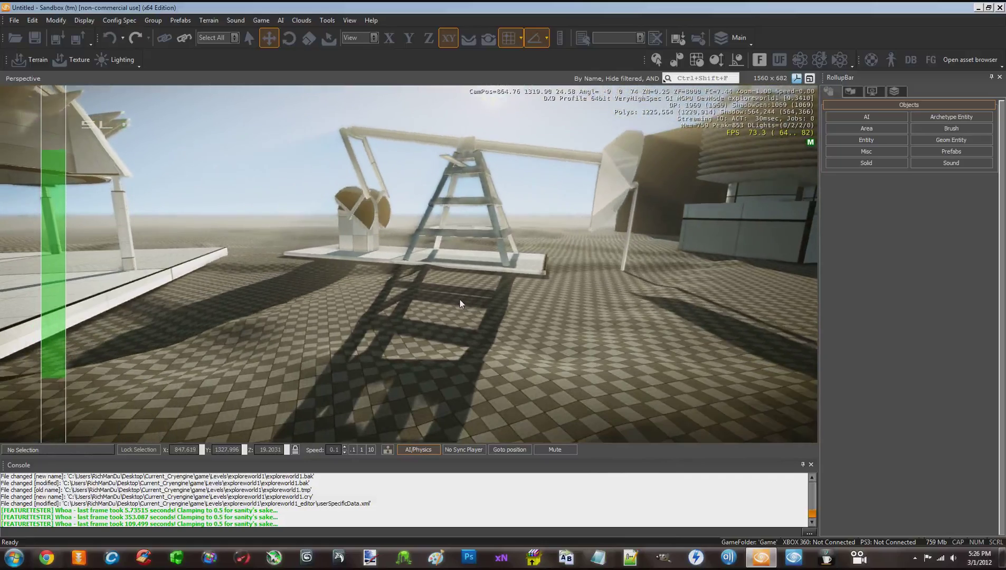
Tour the anemometer and spinning weather-vane model, tilting the view over its blades
right_drag(460, 299, 459, 299)
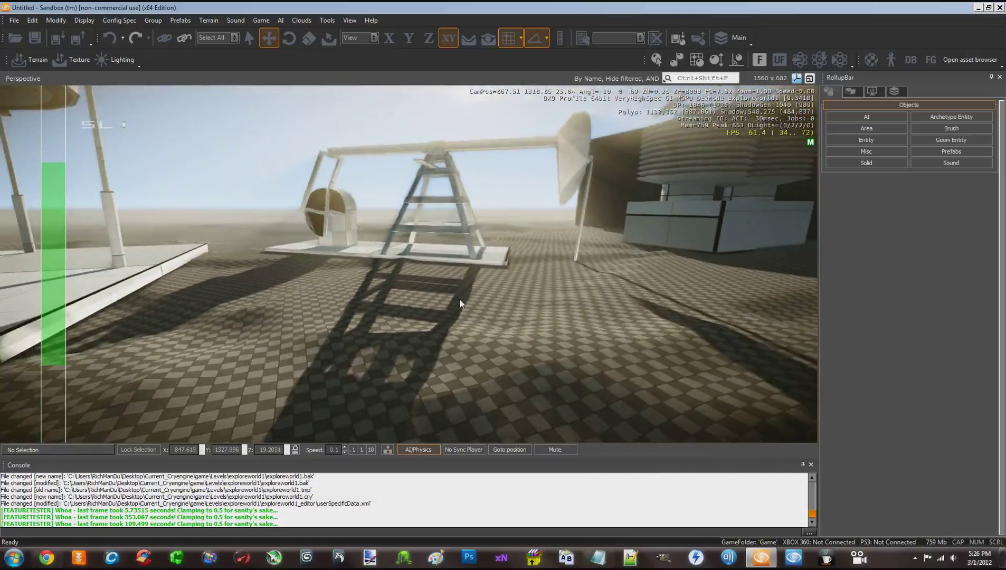
scroll(459, 299, up, 1)
right_drag(459, 299, 460, 299)
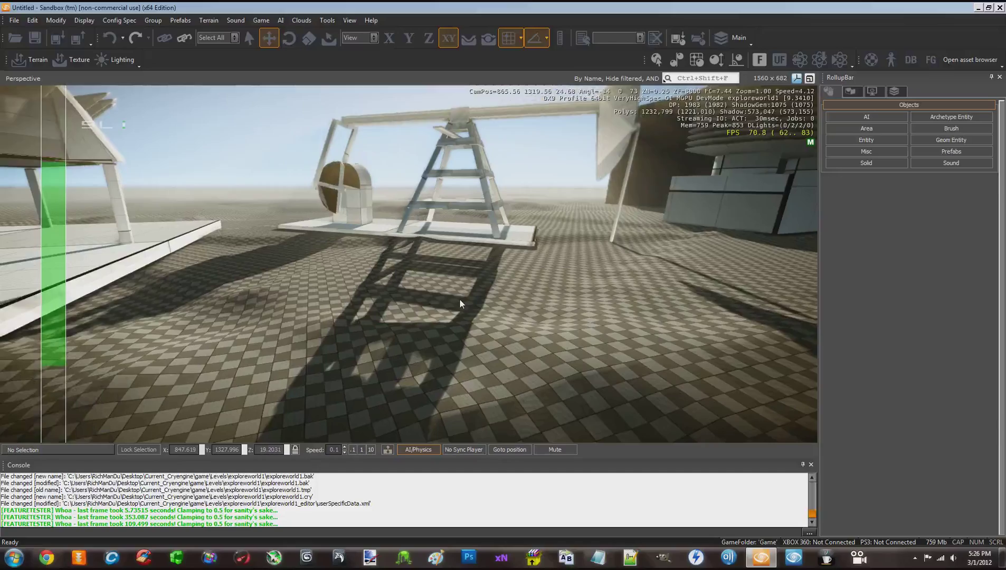
right_drag(511, 287, 511, 287)
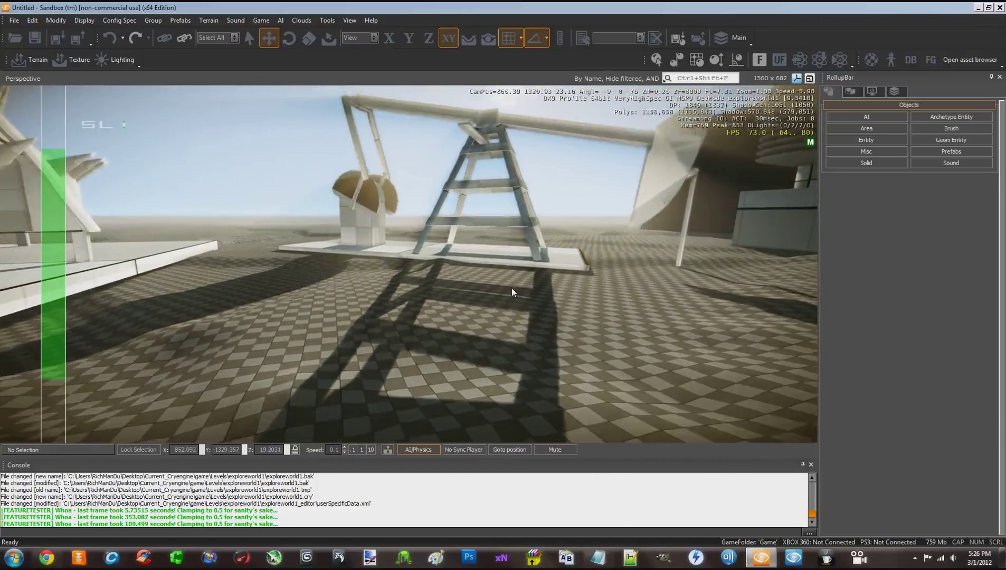
key(s)
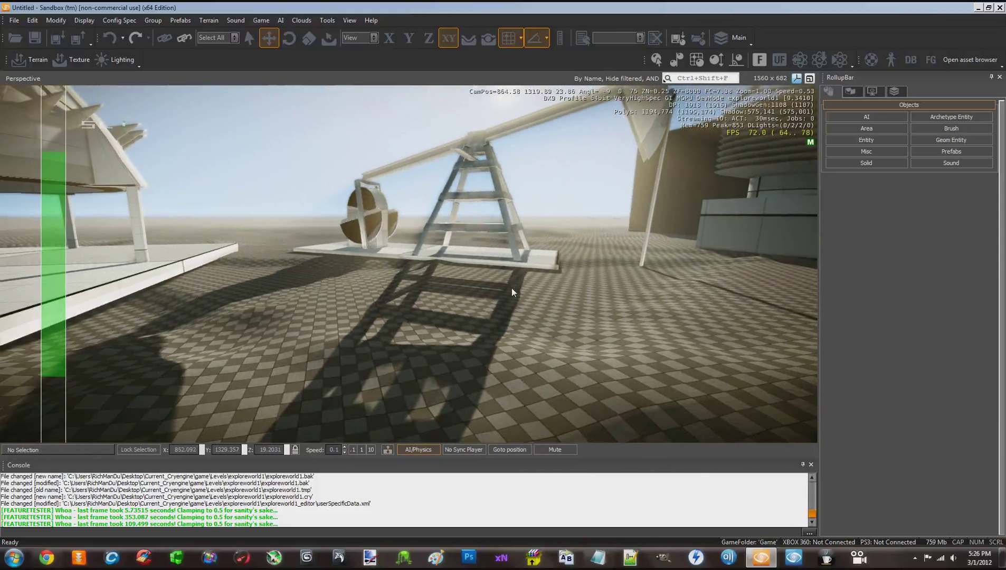
right_drag(512, 287, 513, 287)
key(w)
key(s)
key(w)
key(s)
key(w)
key(w)
key(s)
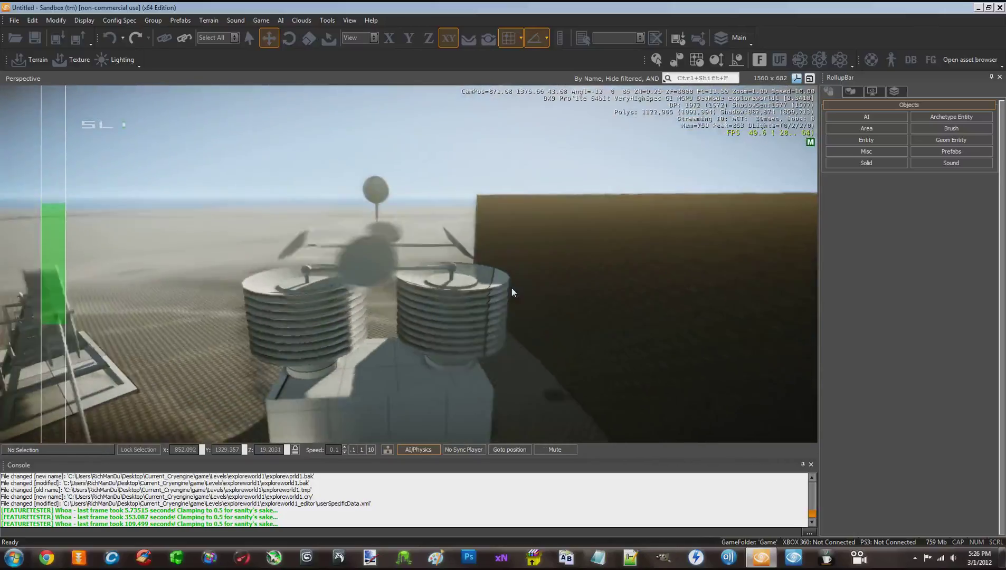
key(w)
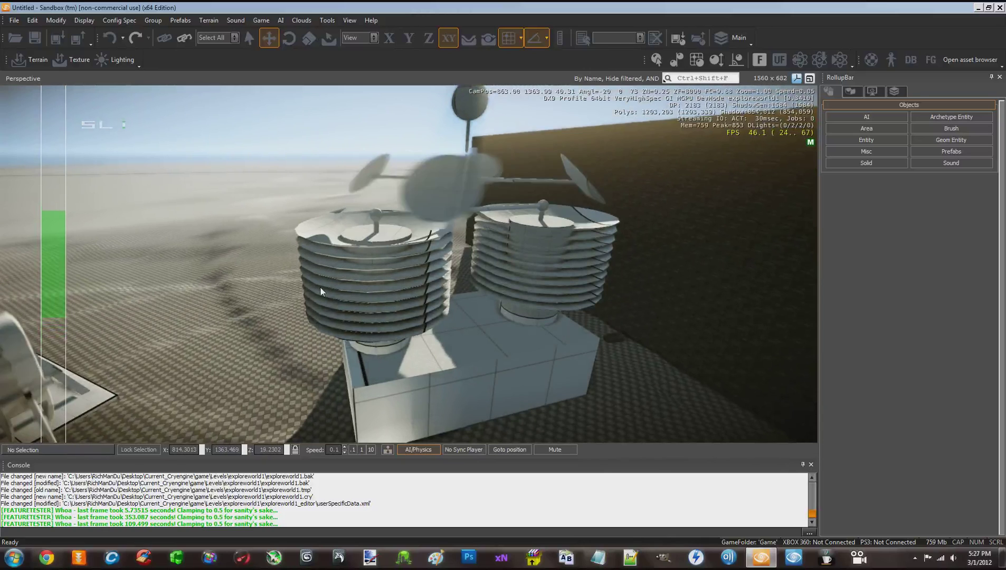
mouse_move(314, 314)
right_down()
mouse_move(321, 287)
mouse_move(365, 318)
right_up()
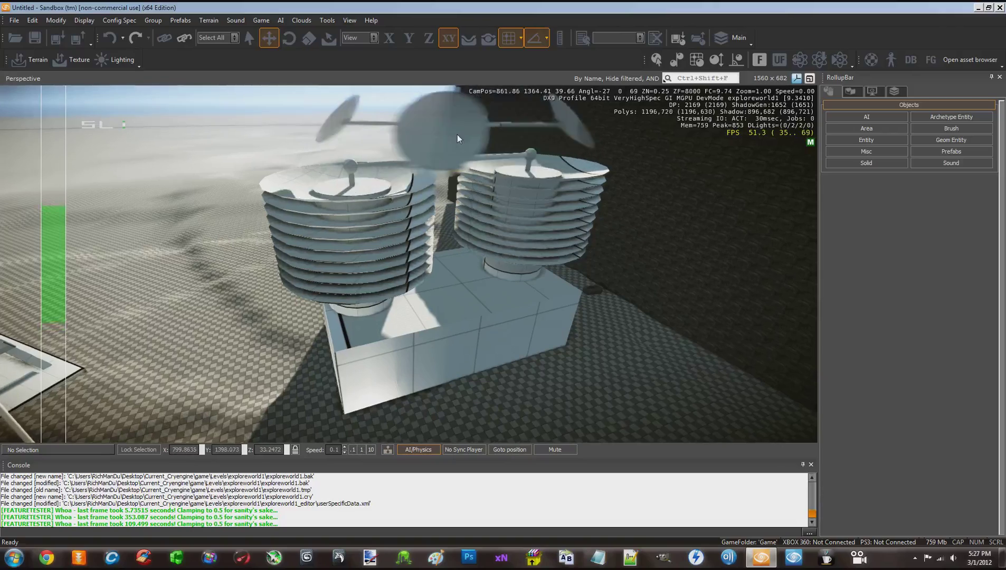
mouse_move(461, 152)
right_down()
mouse_move(448, 149)
mouse_move(469, 312)
mouse_move(459, 304)
mouse_move(458, 198)
mouse_move(440, 220)
right_up()
key(w)
key(s)
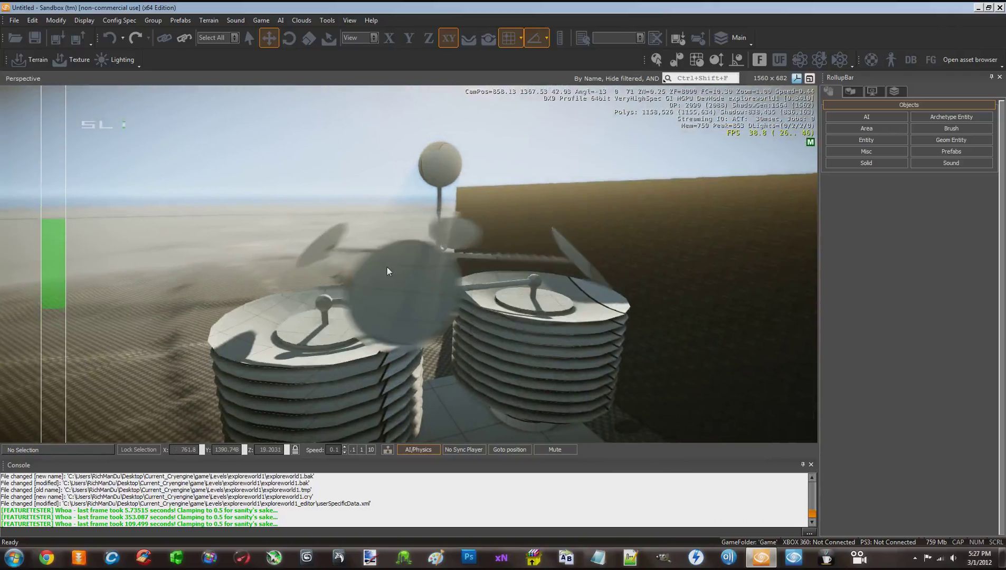
right_drag(373, 278, 389, 263)
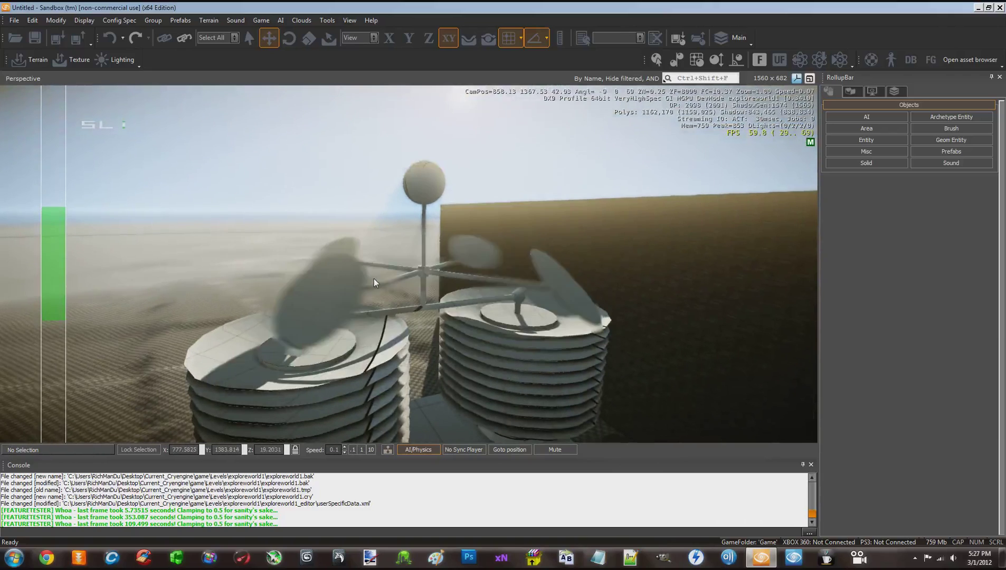
scroll(414, 183, up, 1)
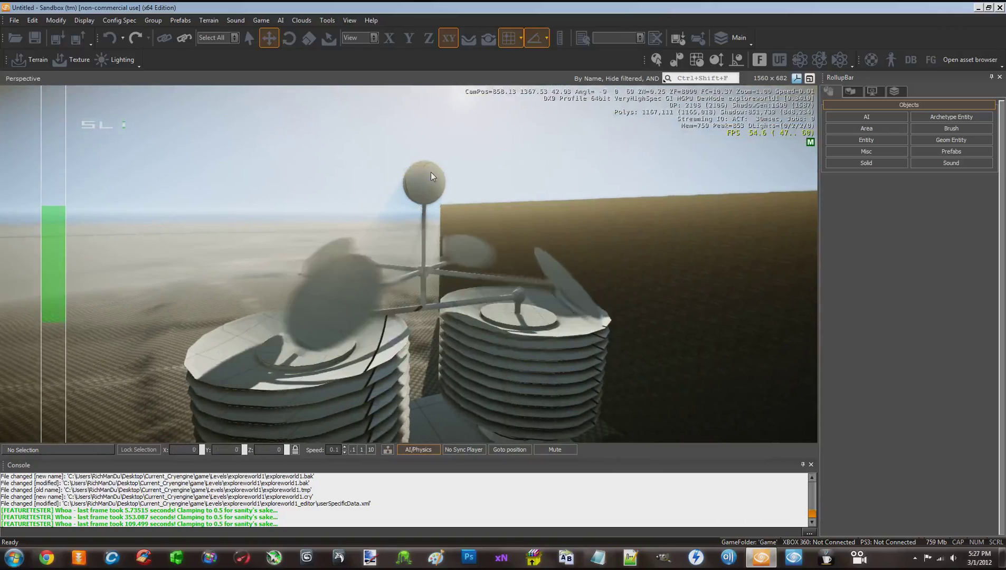
right_drag(434, 189, 434, 189)
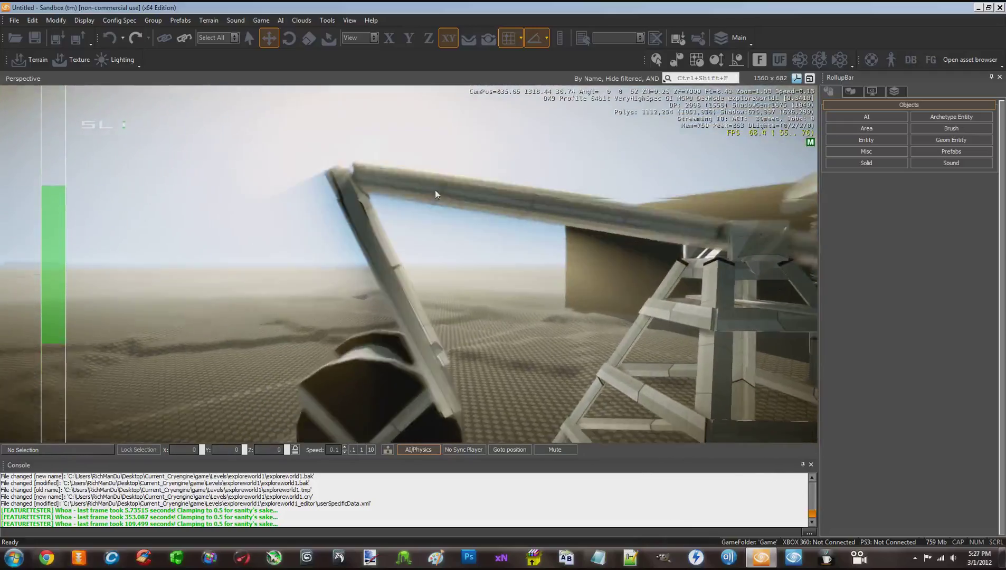
mouse_move(434, 190)
right_down()
mouse_move(395, 222)
mouse_move(399, 339)
right_up()
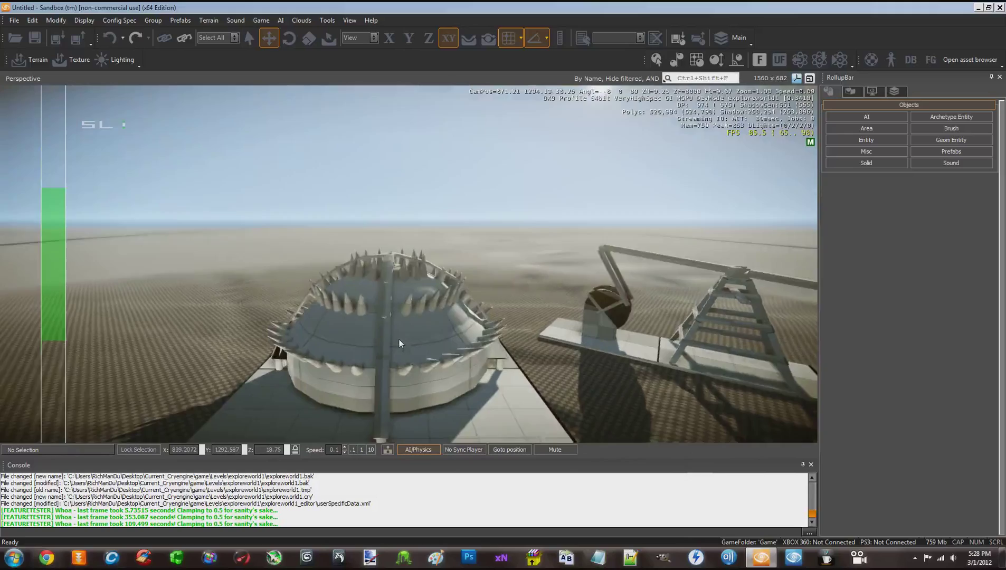
Circle the spiked dome and platform, viewing them from above, then pitch the camera up
key(s)
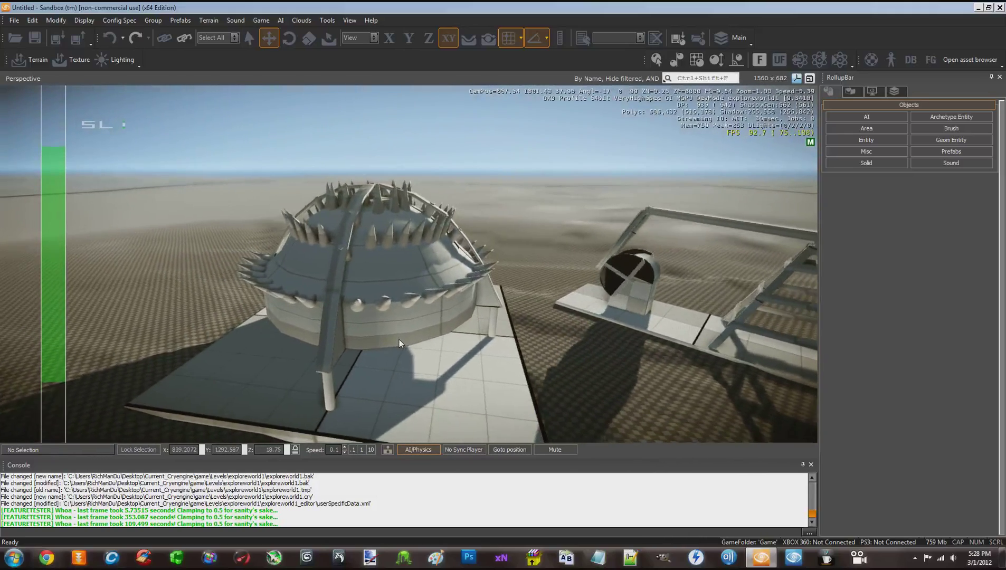
key(d)
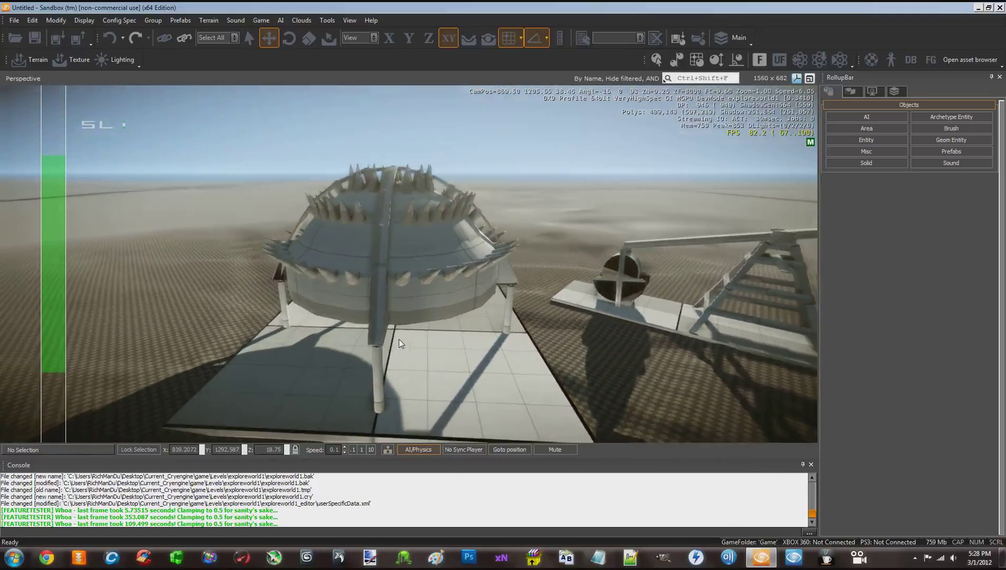
key(w)
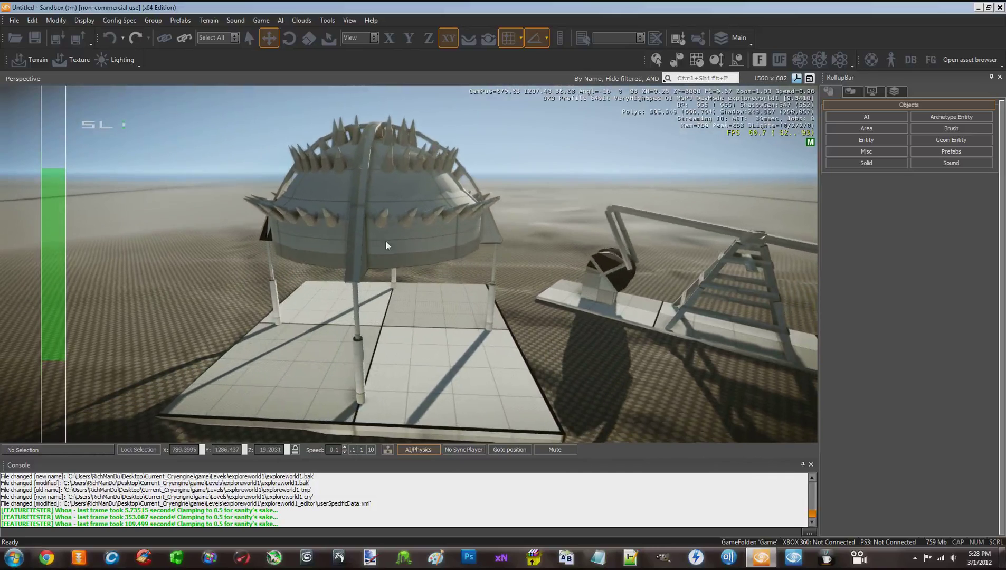
right_drag(382, 241, 382, 244)
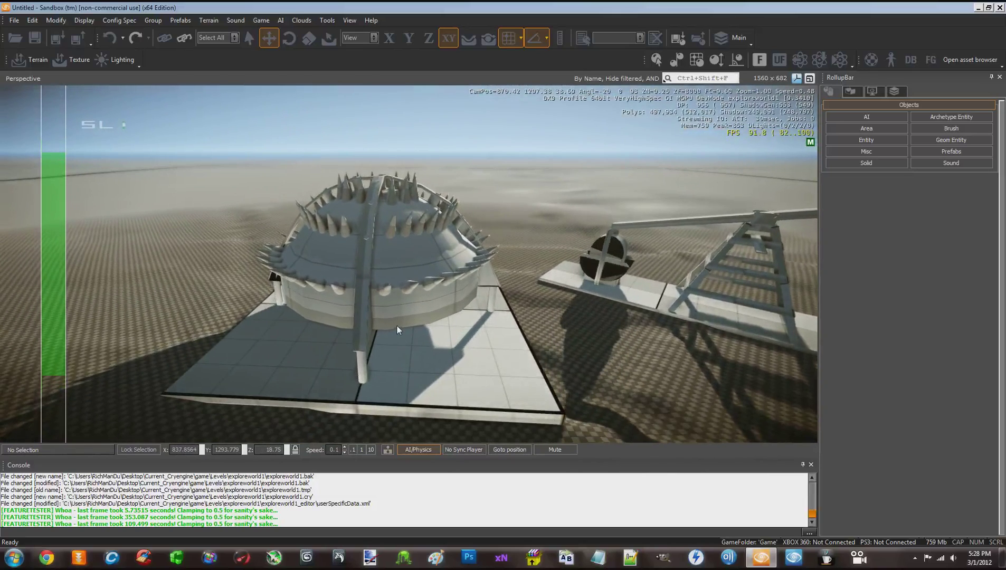
key(w)
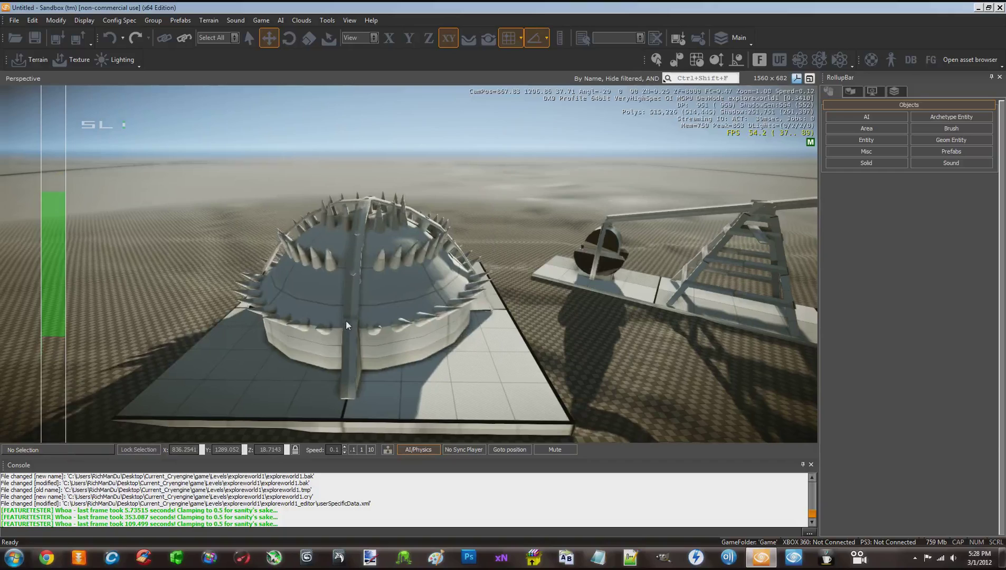
key(w)
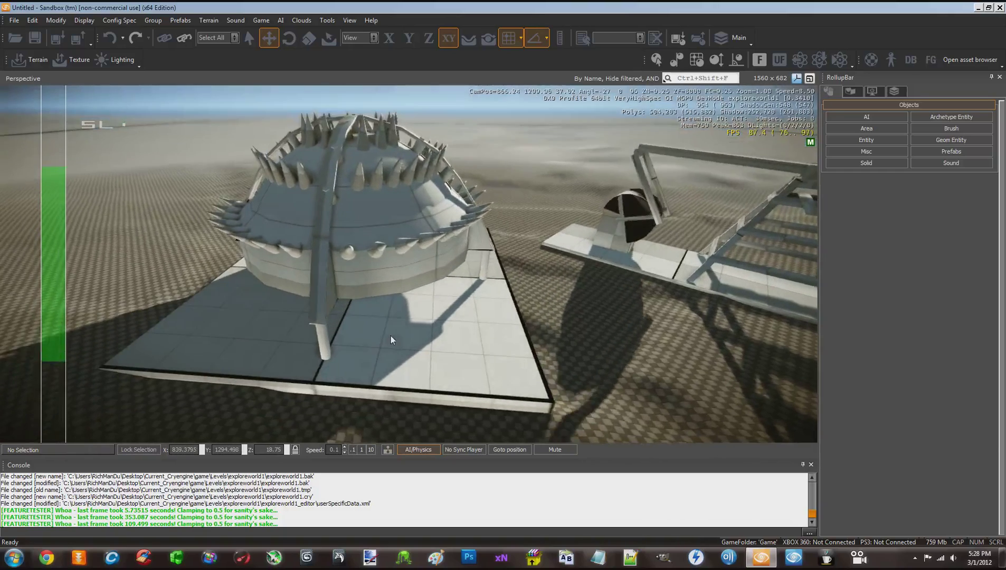
right_drag(391, 335, 330, 302)
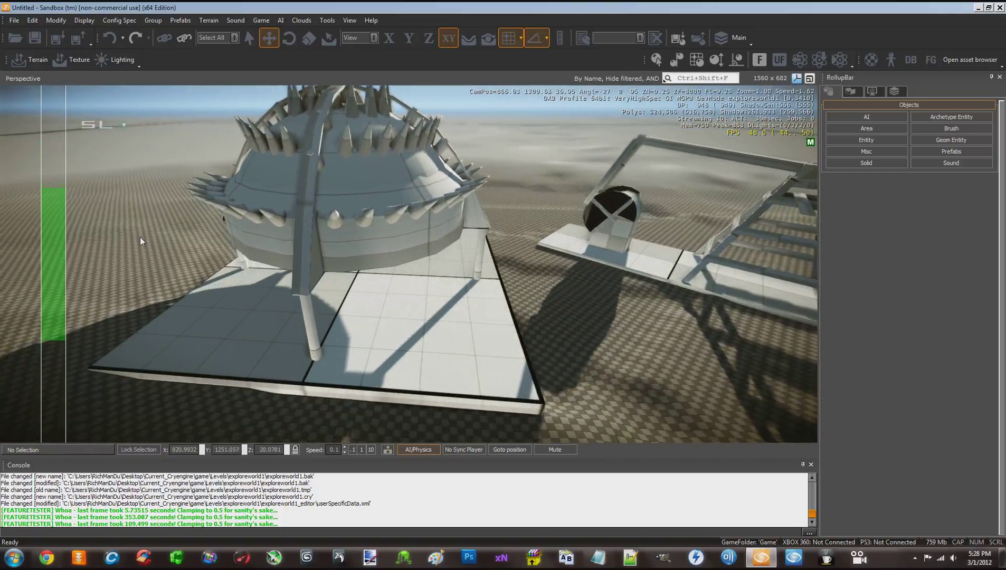
mouse_move(482, 251)
right_down()
mouse_move(506, 237)
mouse_move(337, 308)
right_up()
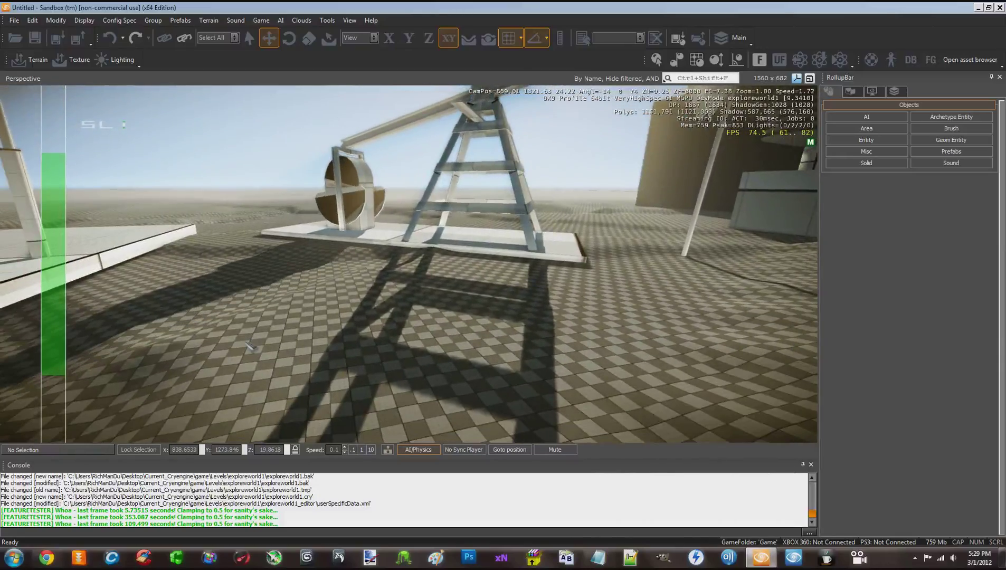
Enter game mode with Ctrl+G and walk the player toward the tower and structure
key(ctrl+g)
key(w)
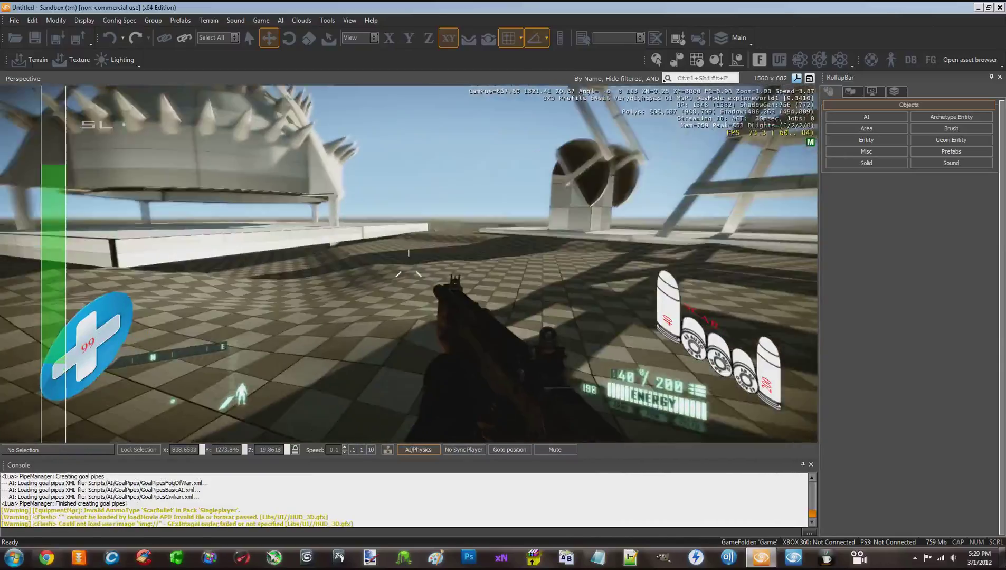
key(w)
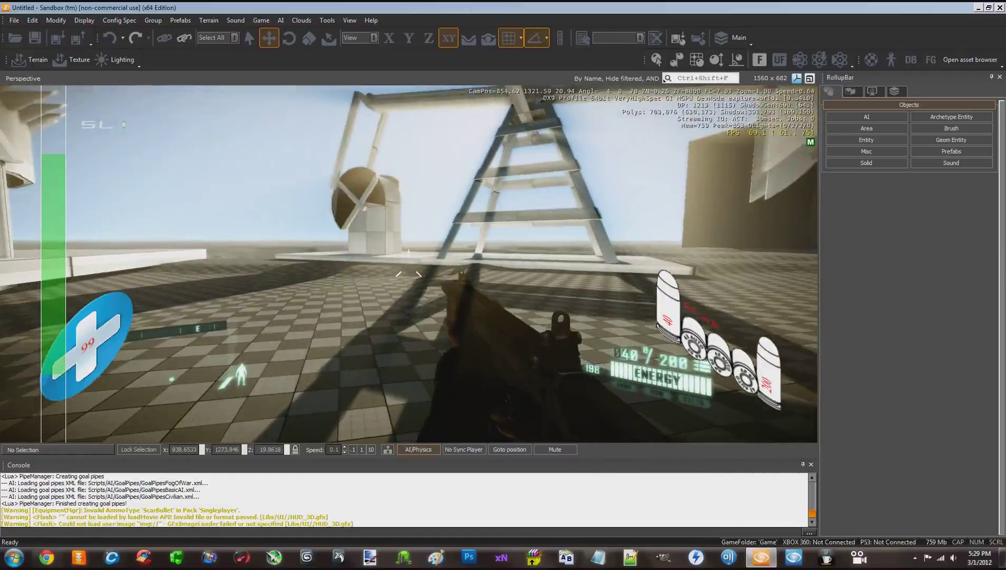
key(w)
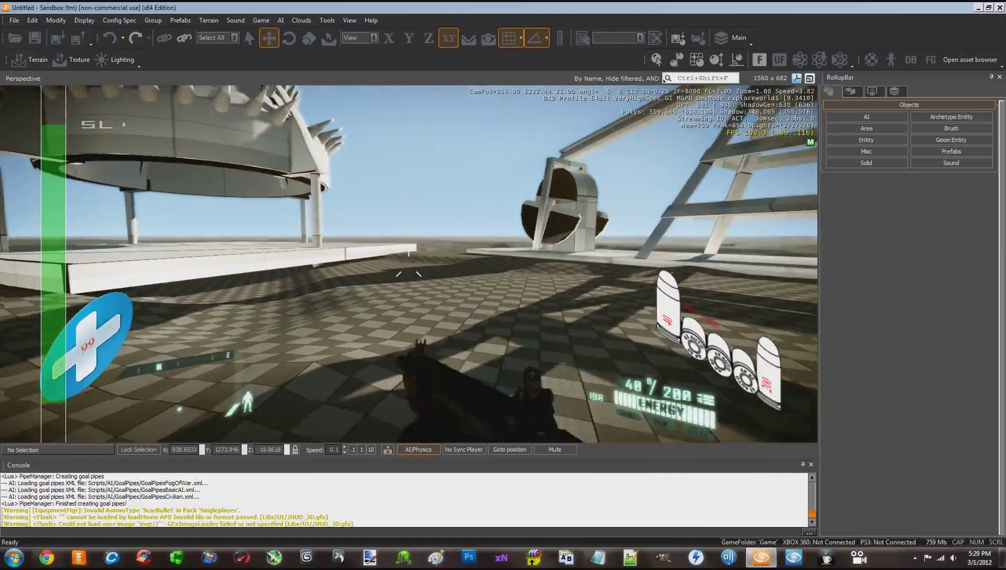
key(w)
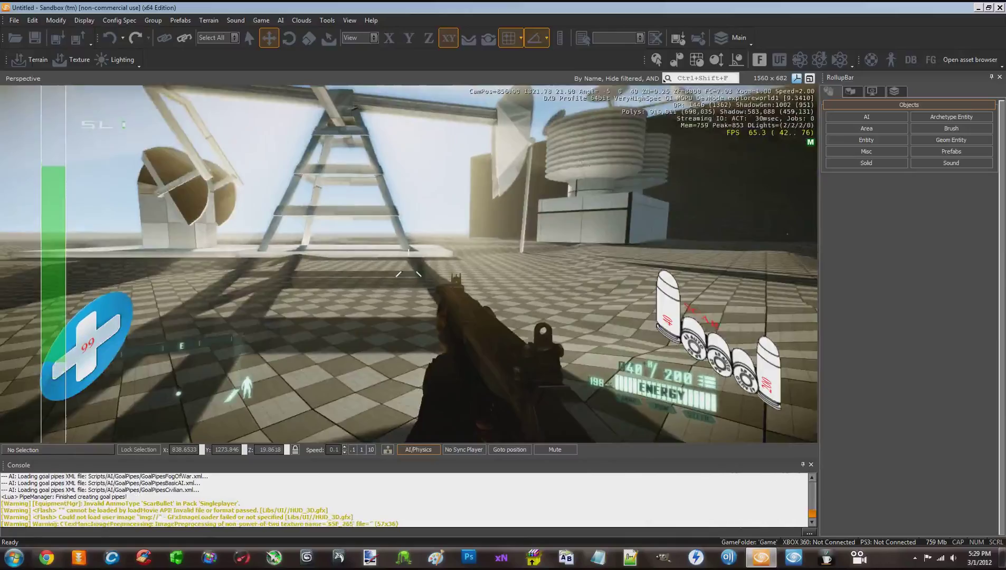
key(w)
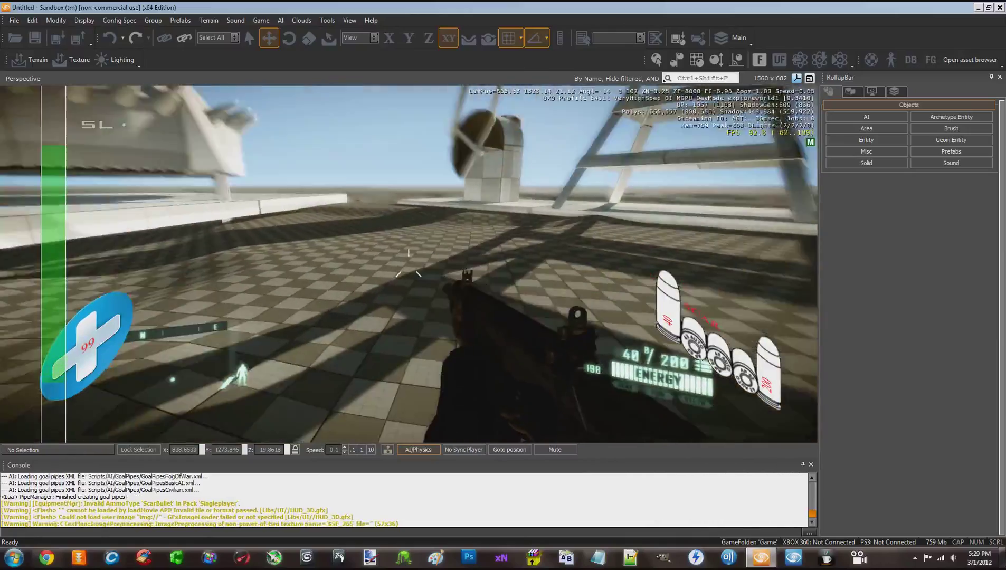
key(w)
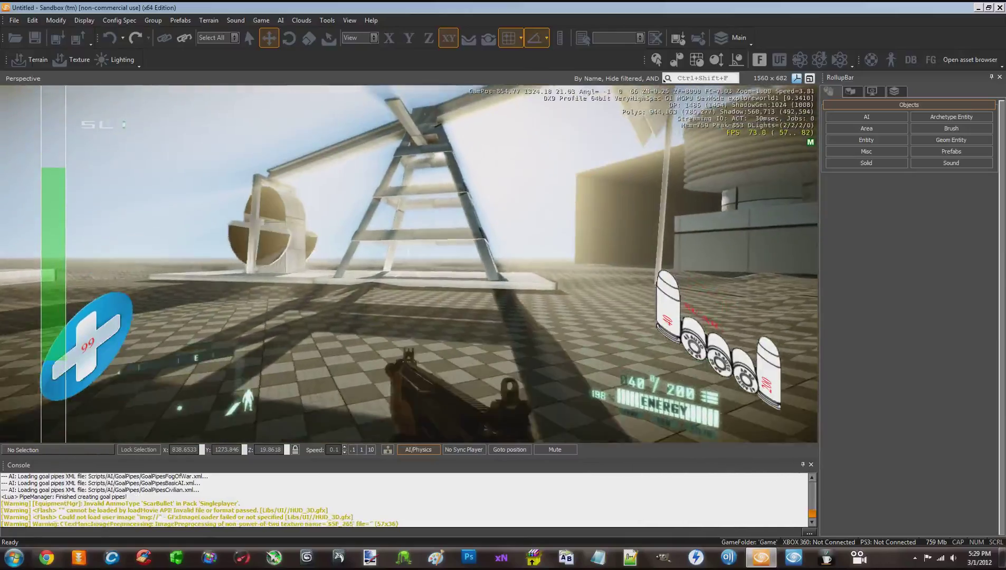
key(w)
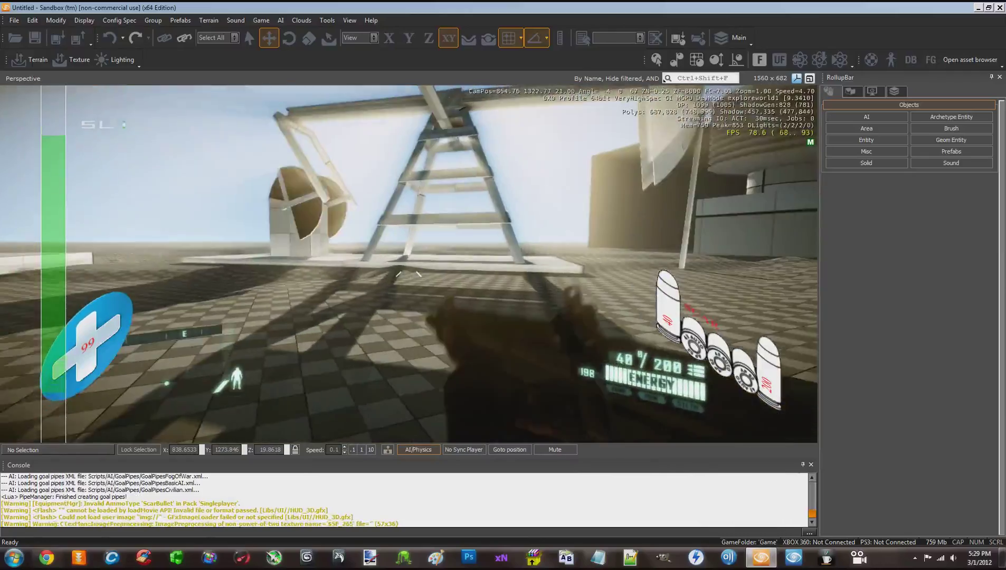
key(w)
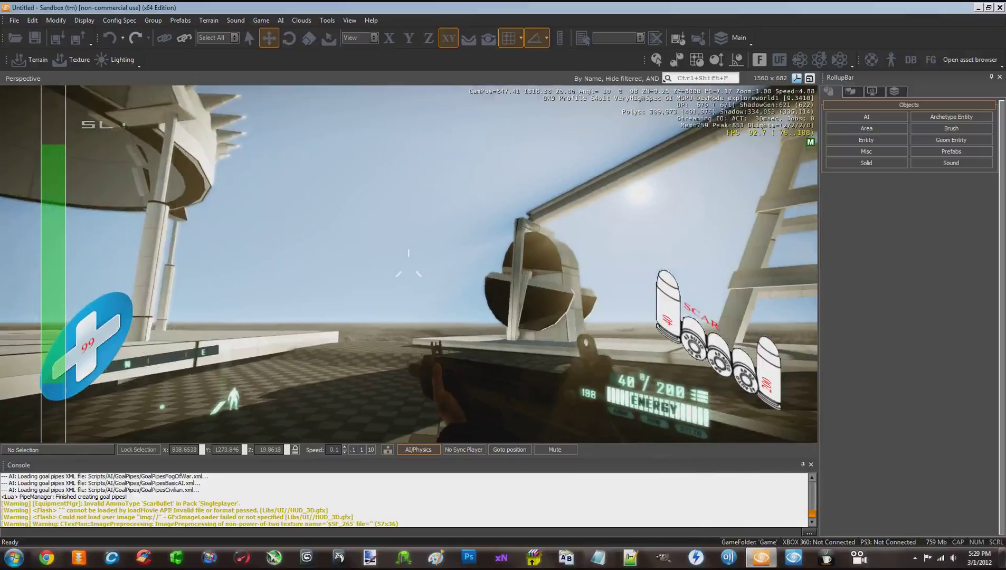
Walk toward the open ground, switching from the rifle to bare hands
key(w)
key(w)
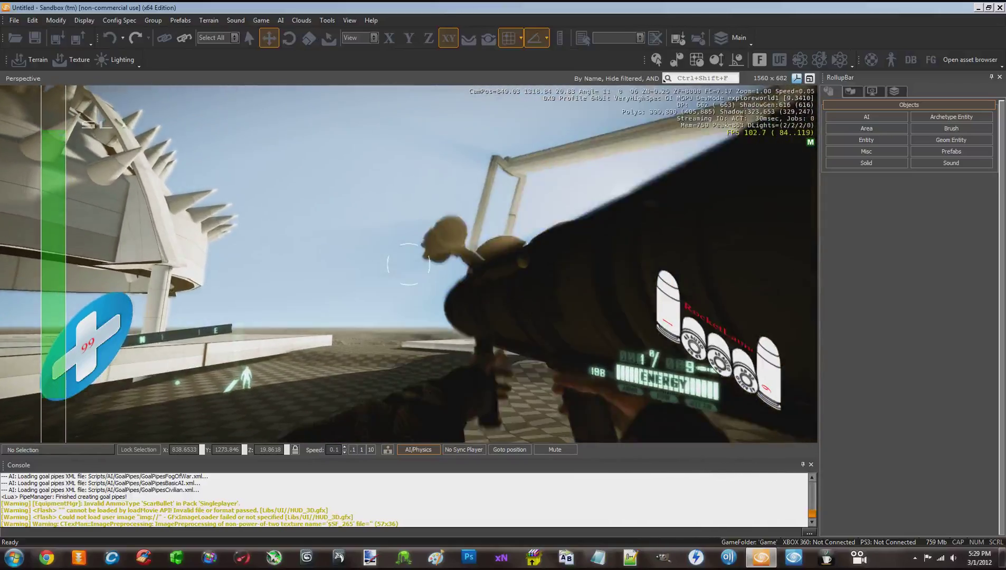
key(w)
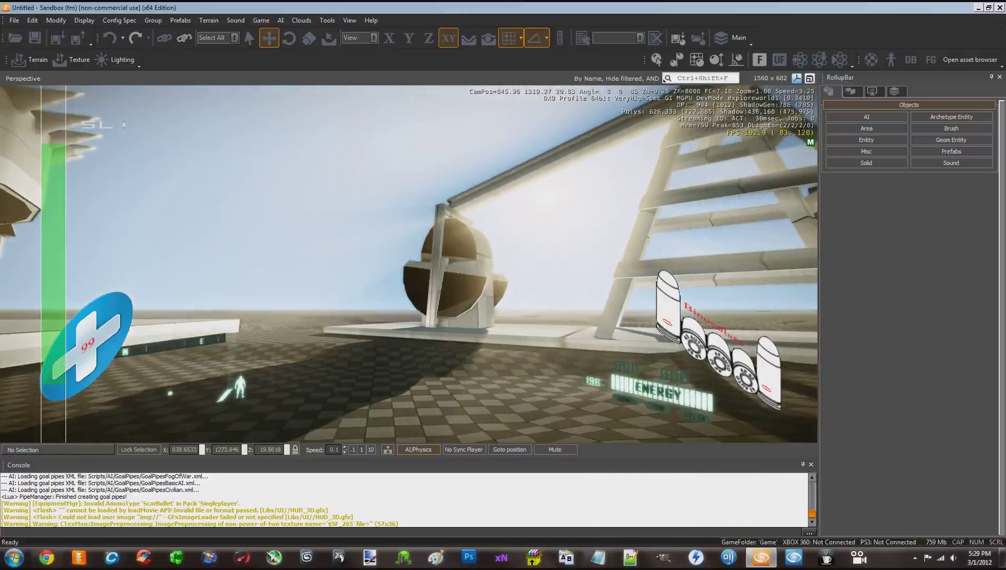
key(w)
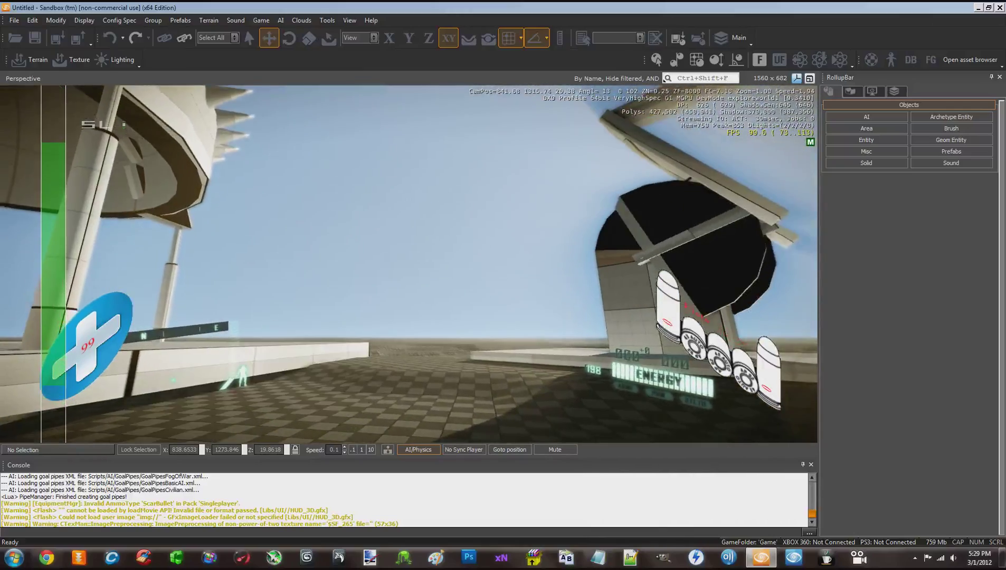
key(w)
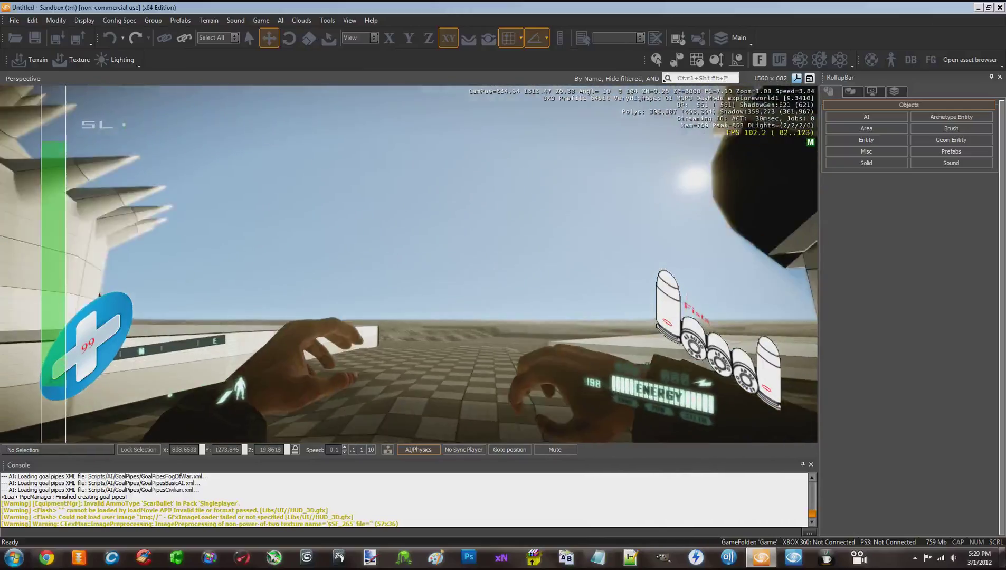
key(w)
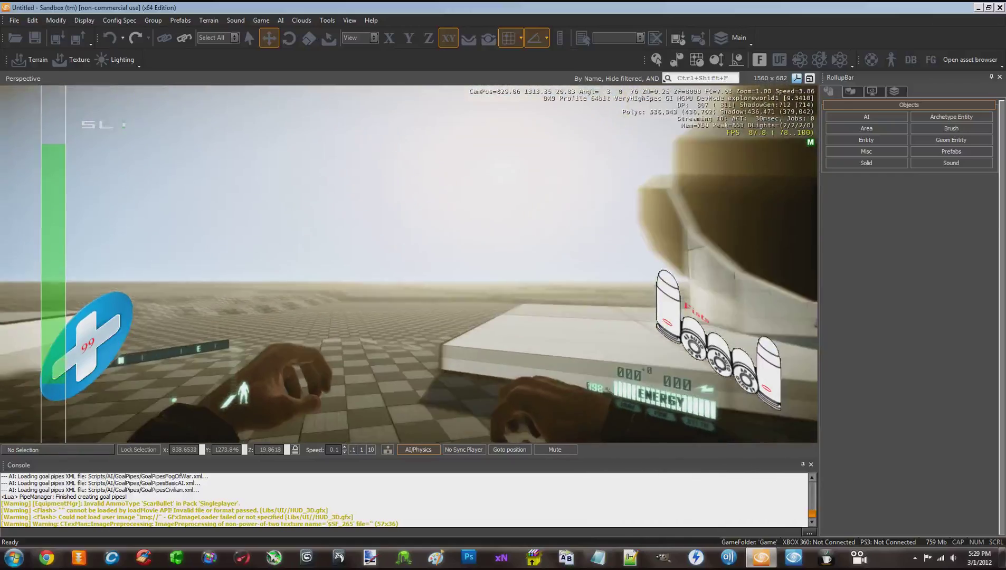
key(w)
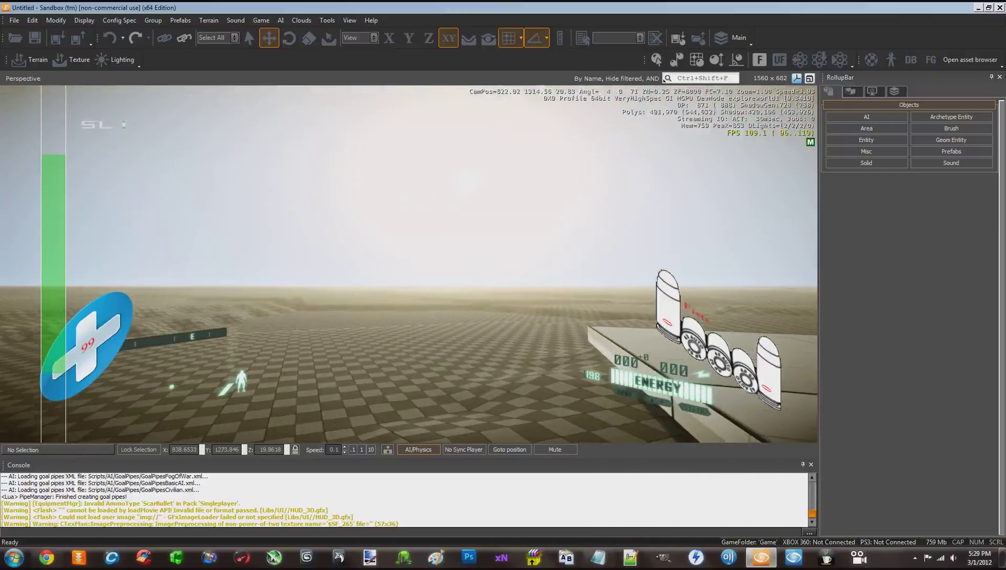
key(w)
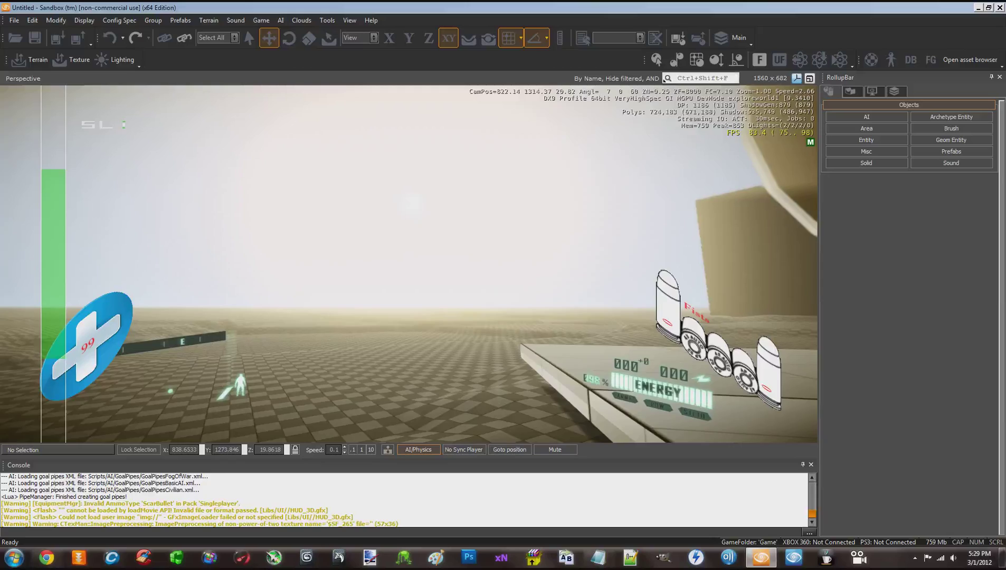
Walk past the domed building and back onto the plain with the rifle ready
key(w)
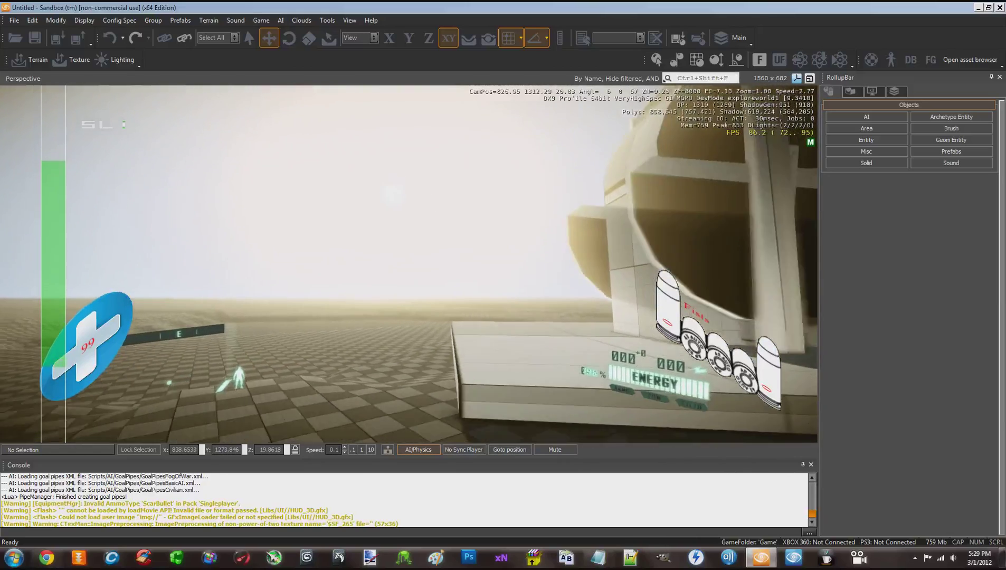
key(w)
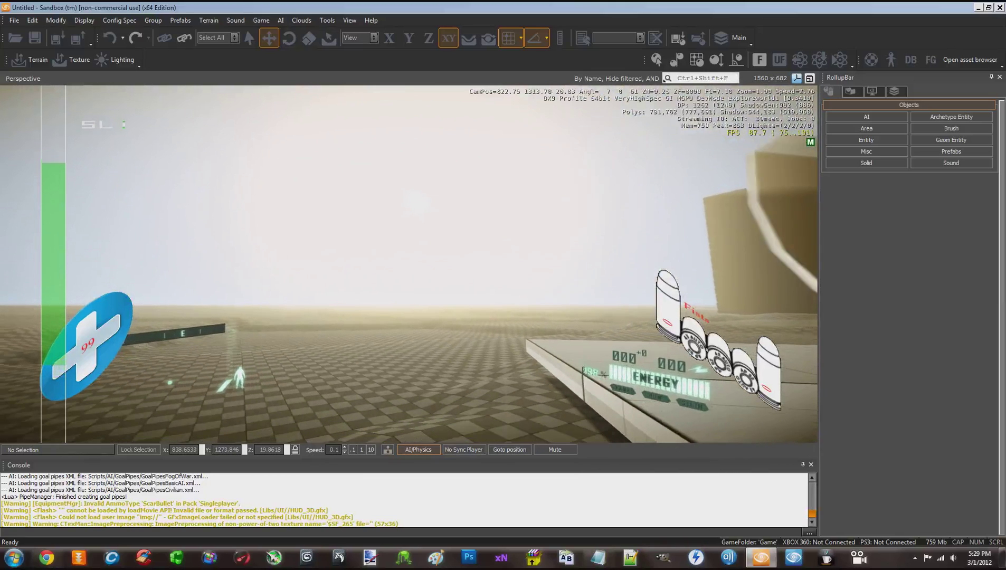
key(w)
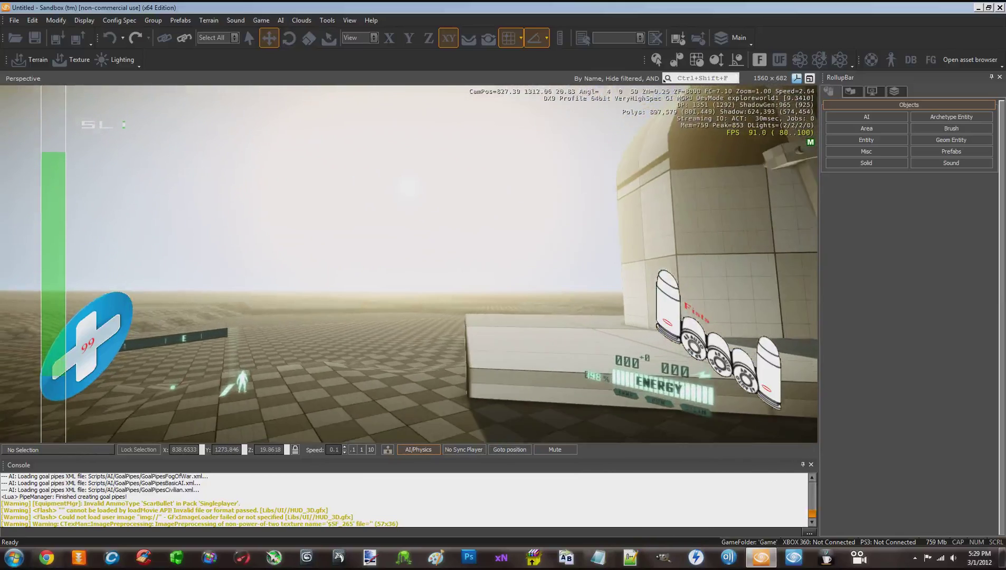
key(w)
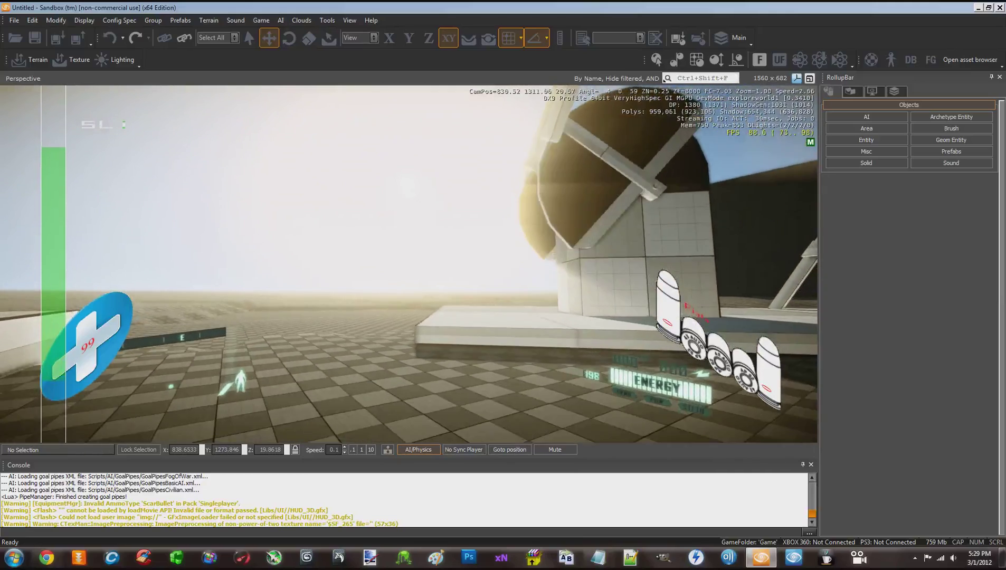
key(s)
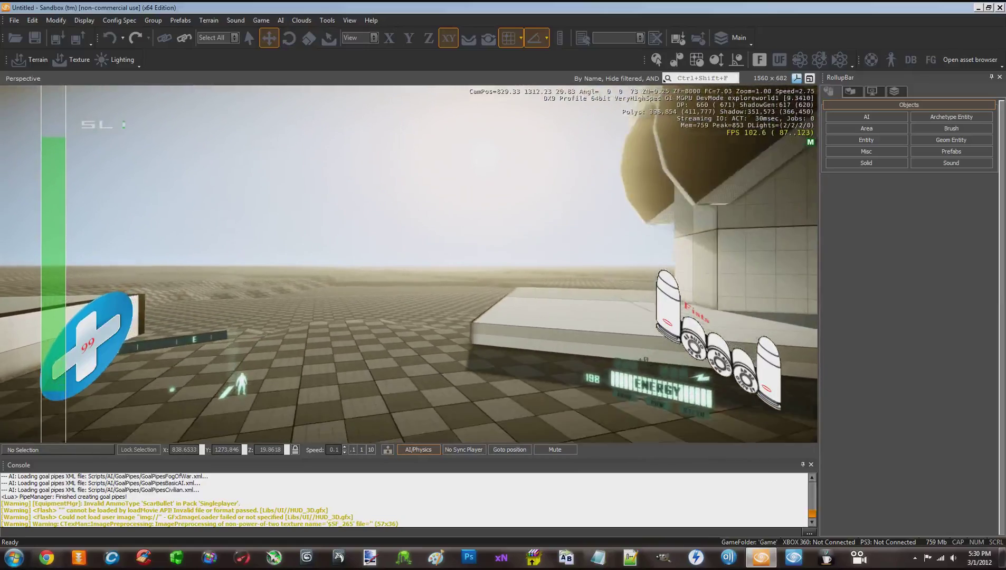
key(w)
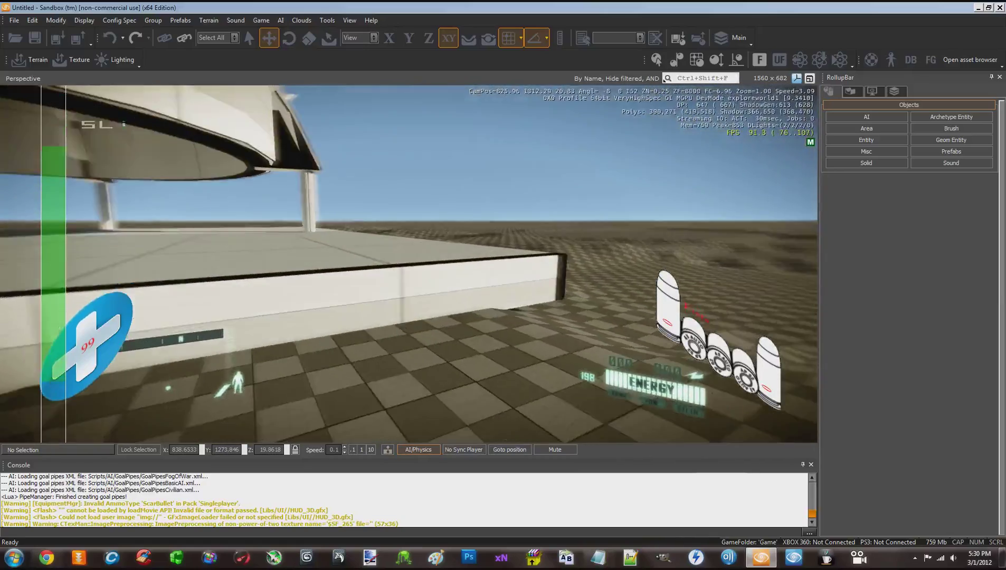
key(s)
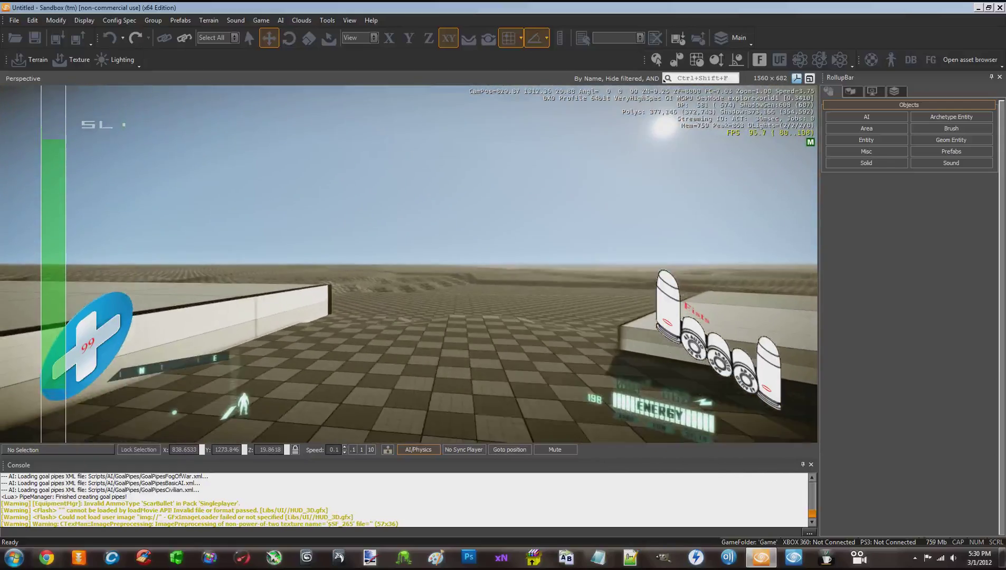
key(w)
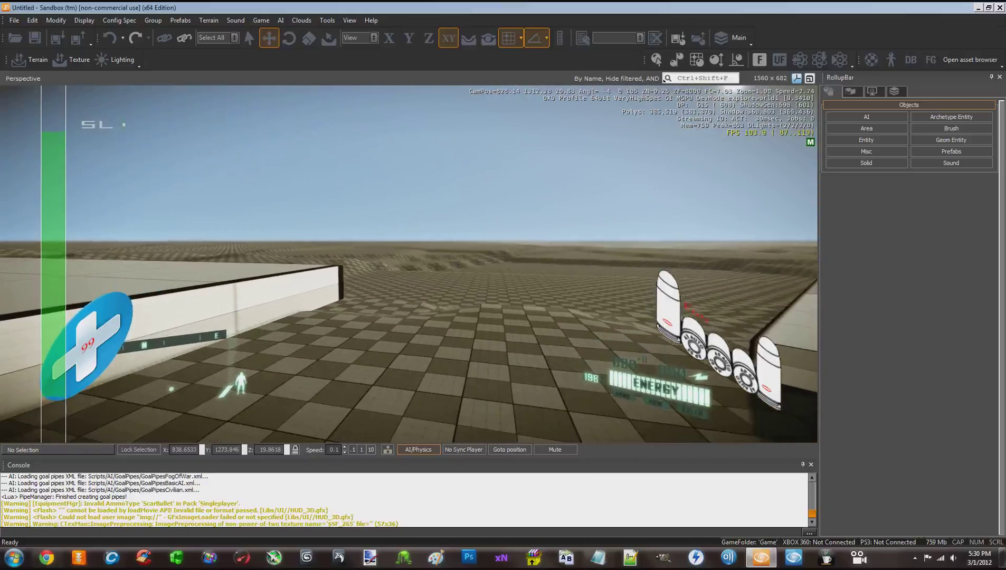
key(w)
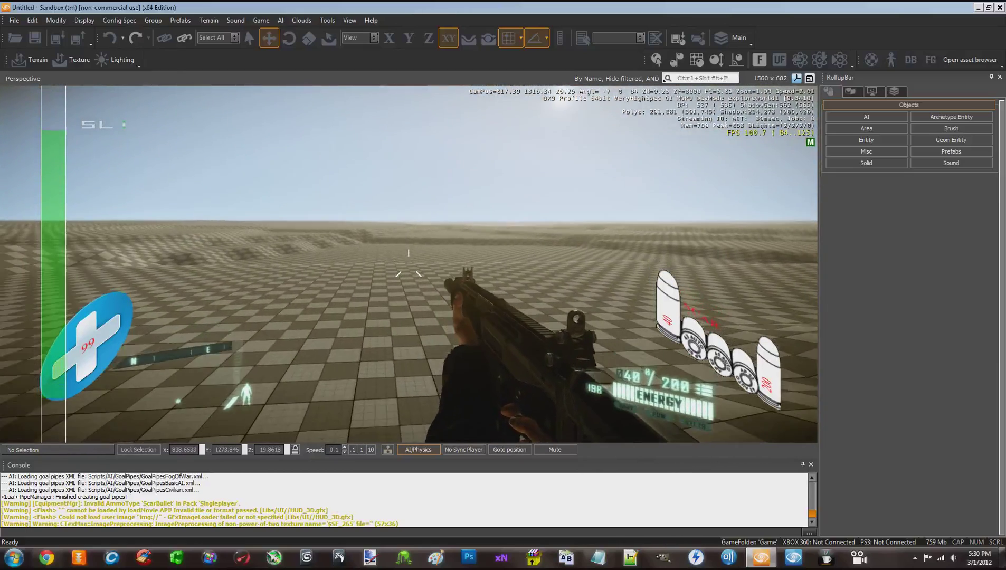
Fire seven rifle rounds at the target, then reload so the reserve drops to 160
click(408, 270)
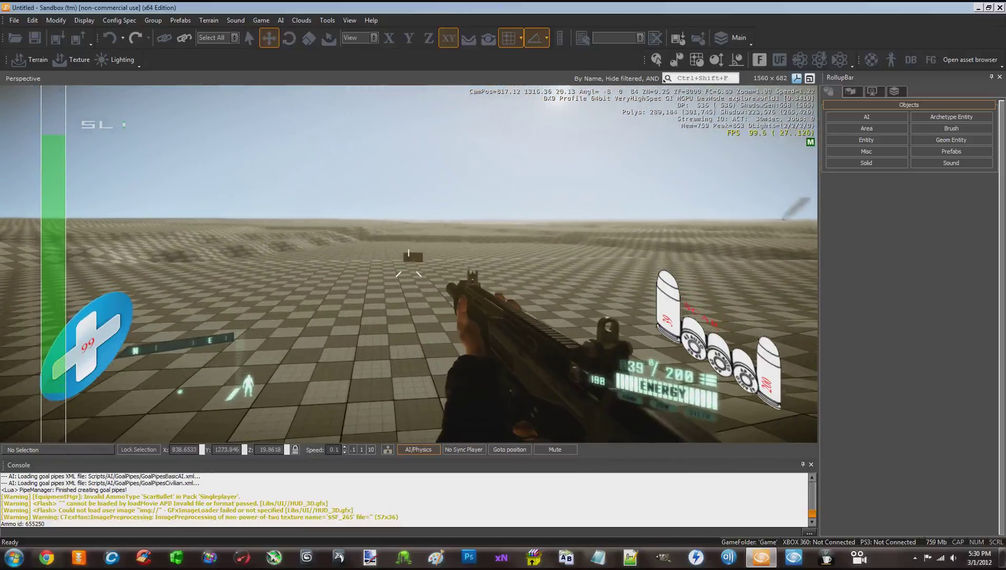
click(408, 271)
click(409, 271)
click(408, 270)
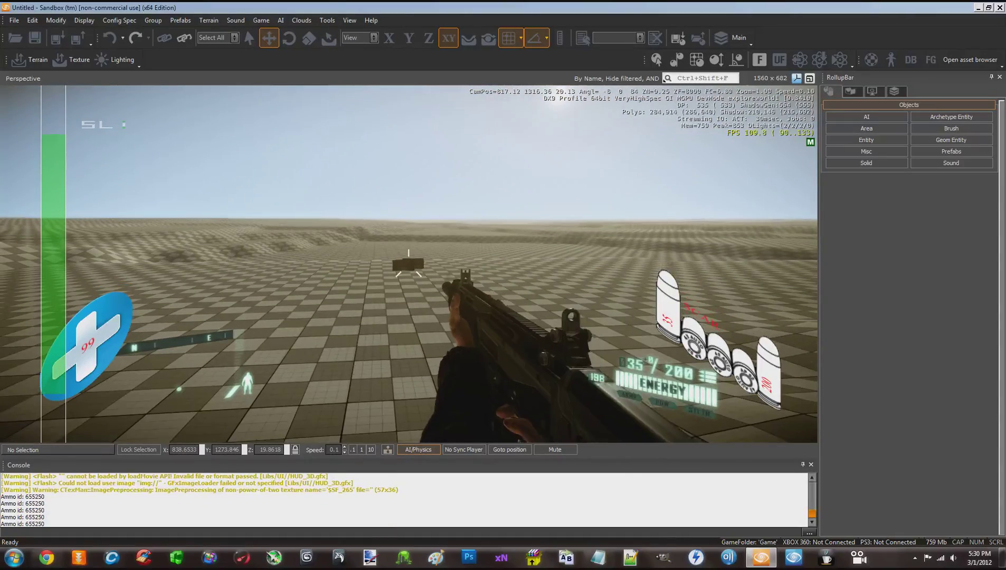
click(408, 271)
click(408, 271)
click(408, 271)
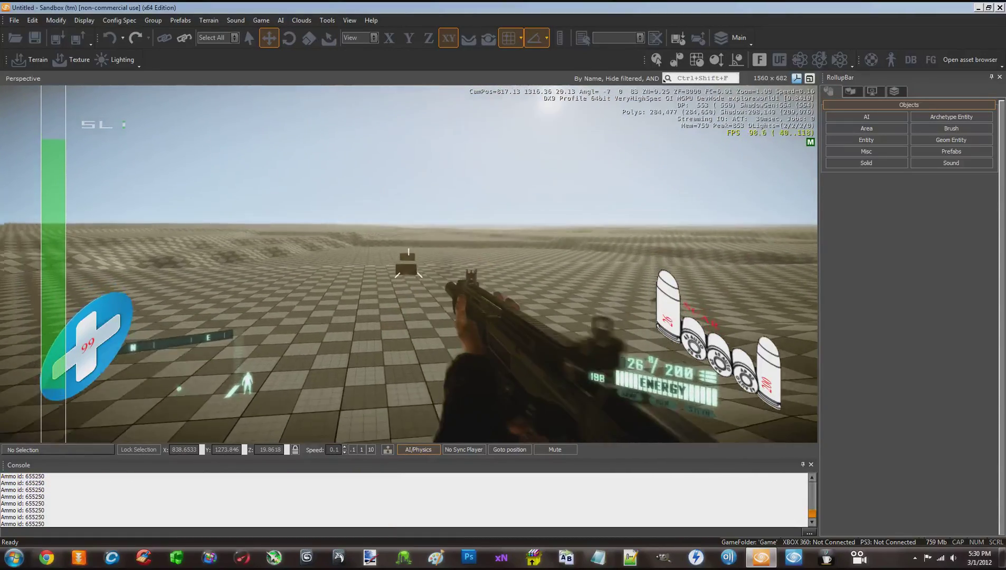
click(408, 270)
click(409, 271)
click(408, 271)
click(408, 271)
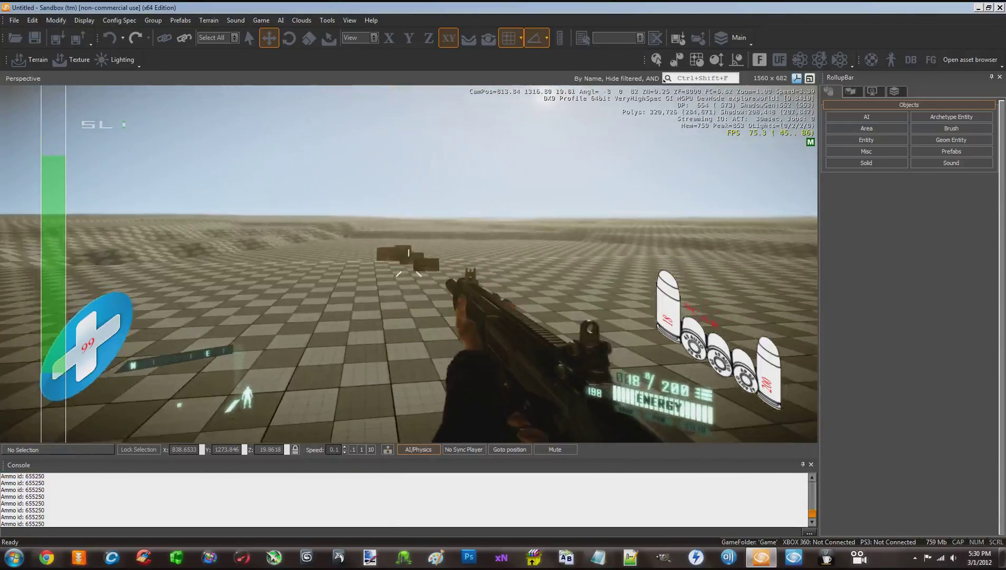
key(r)
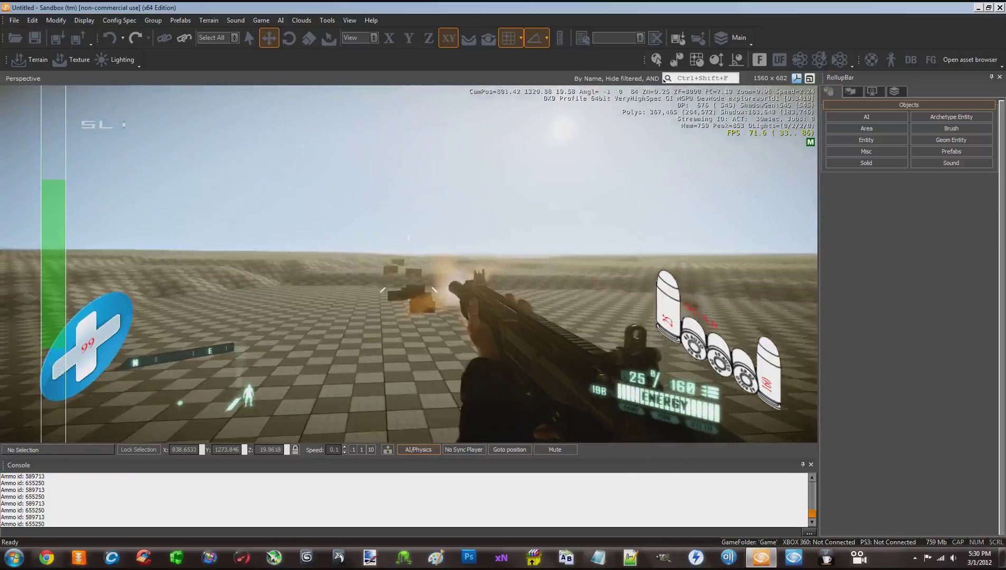
Fire one rifle shot, then three rockets that blast a hole in the brick wall
click(408, 271)
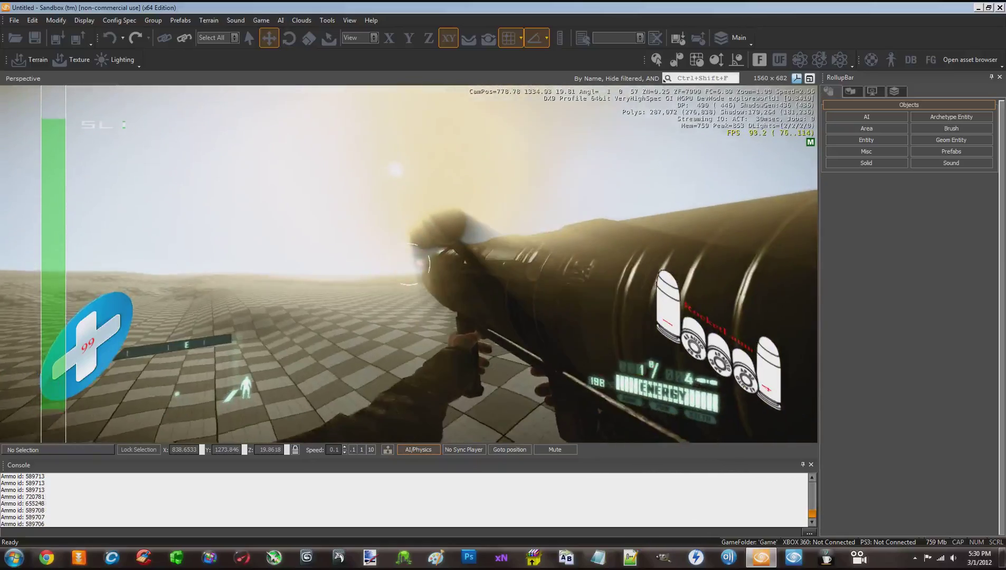
click(409, 265)
click(408, 265)
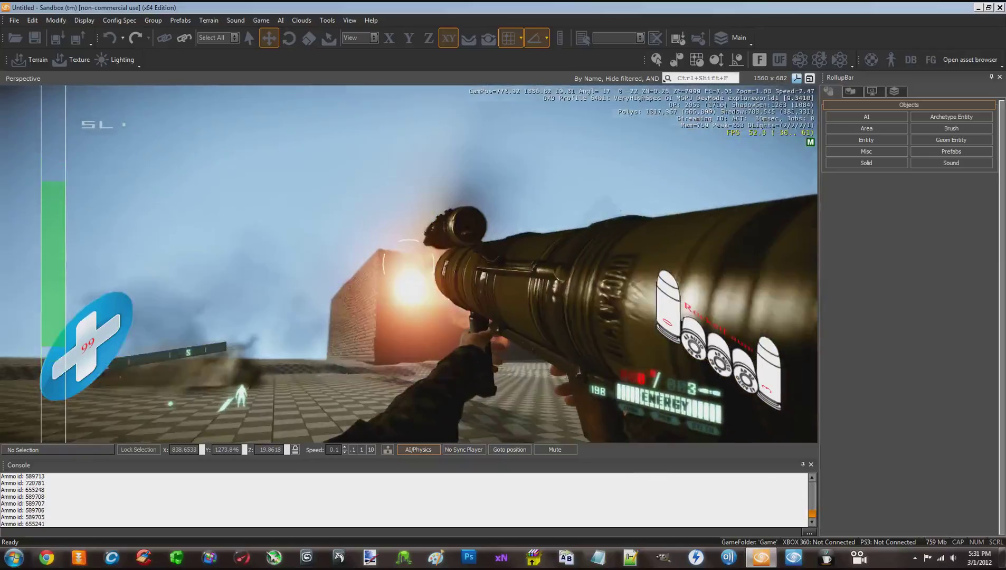
click(408, 265)
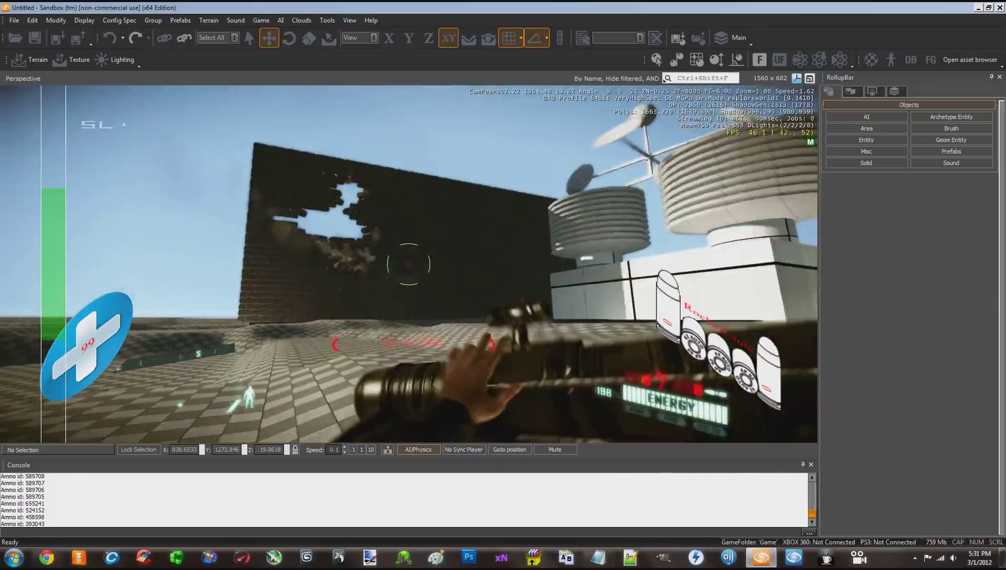
Fire a rifle burst, reload to 120 reserve, toggle the binoculars, then fire one shot
key(w)
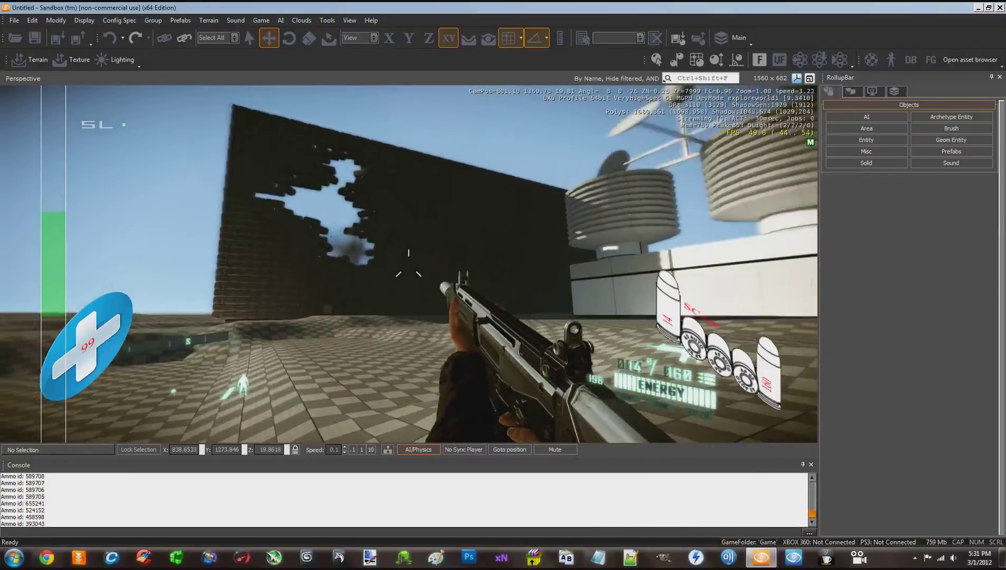
key(w)
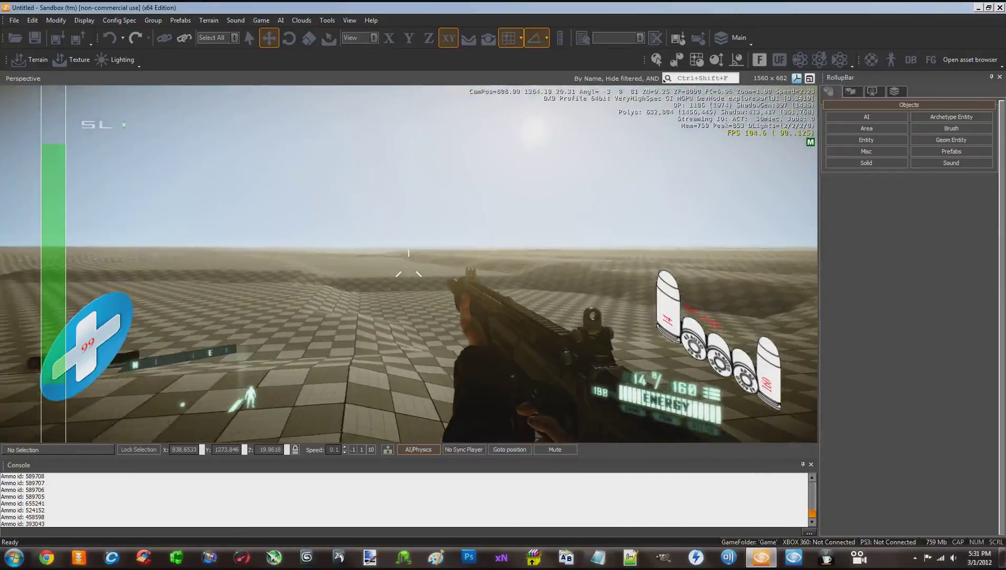
click(407, 270)
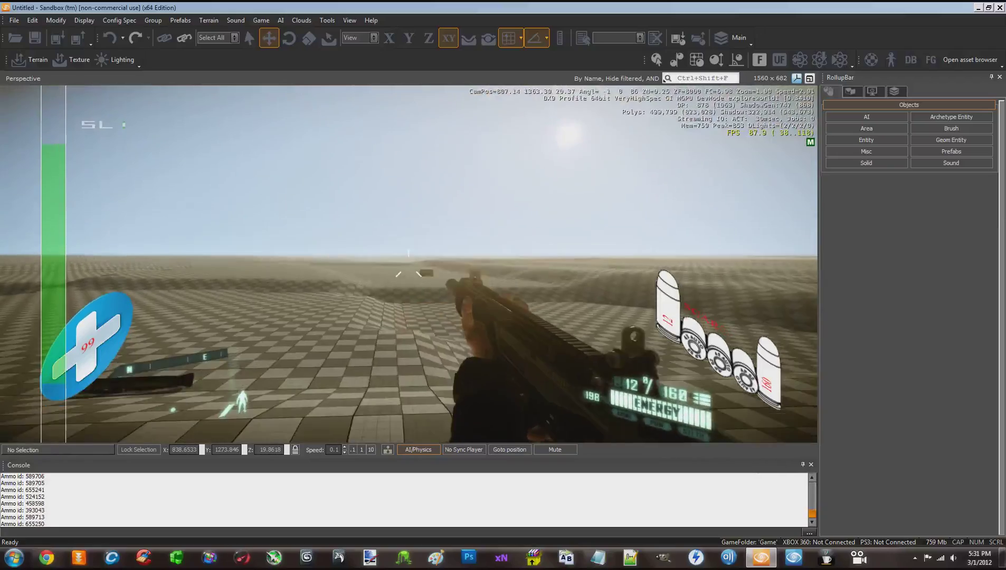
key(r)
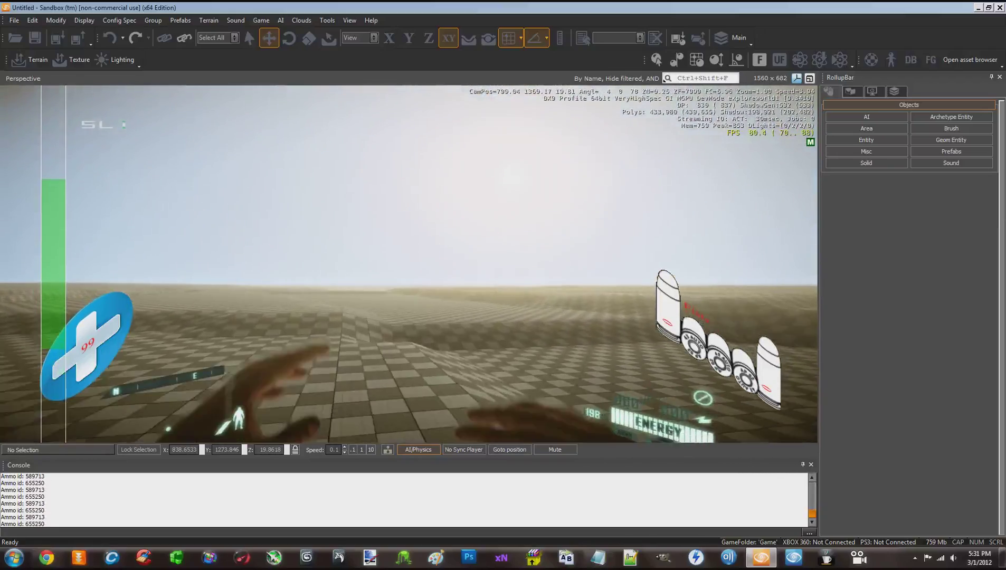
key(w)
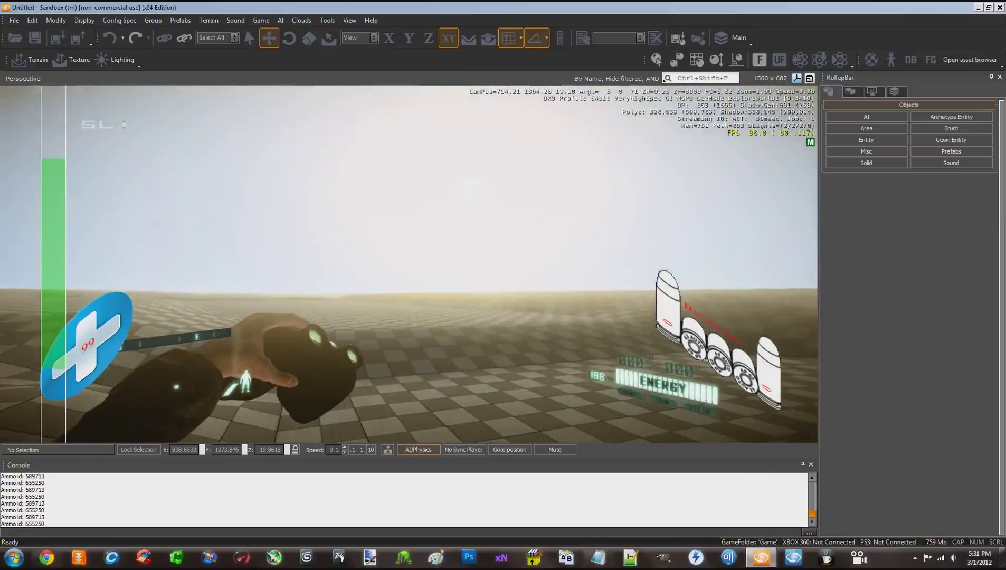
key(b)
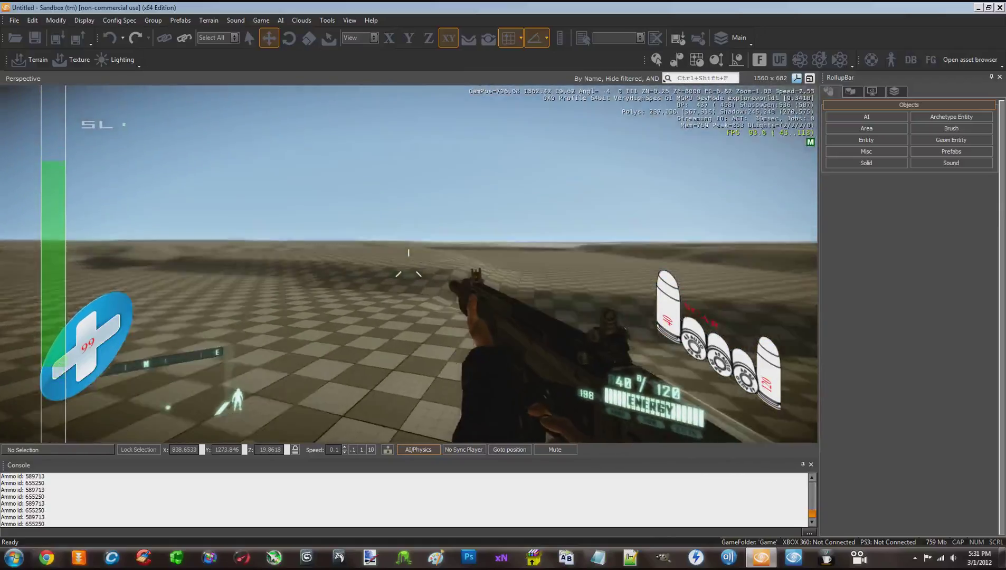
key(w)
click(408, 267)
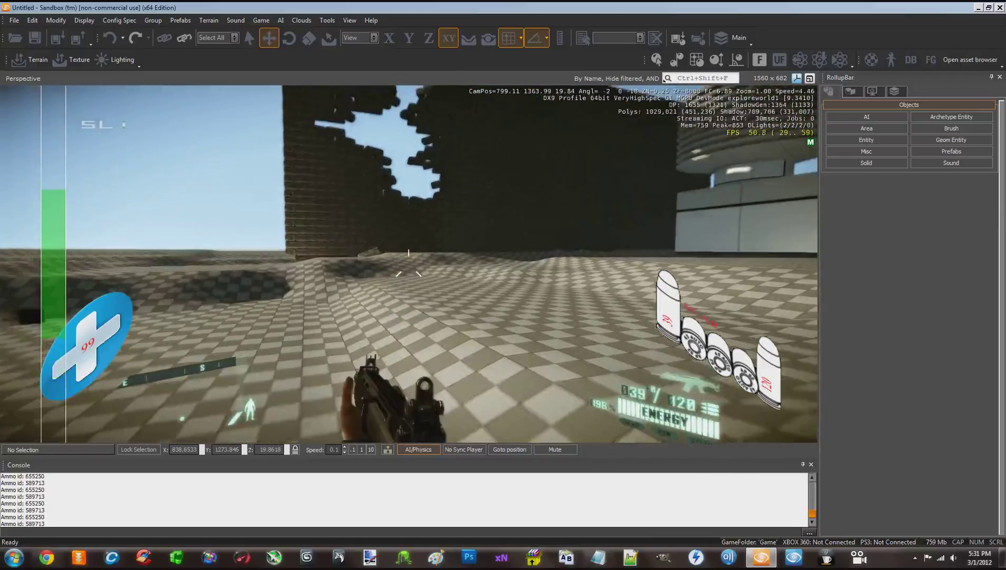
Holster the rifle, throw a grenade, and sprint along the brick wall until health reaches 53
key(x)
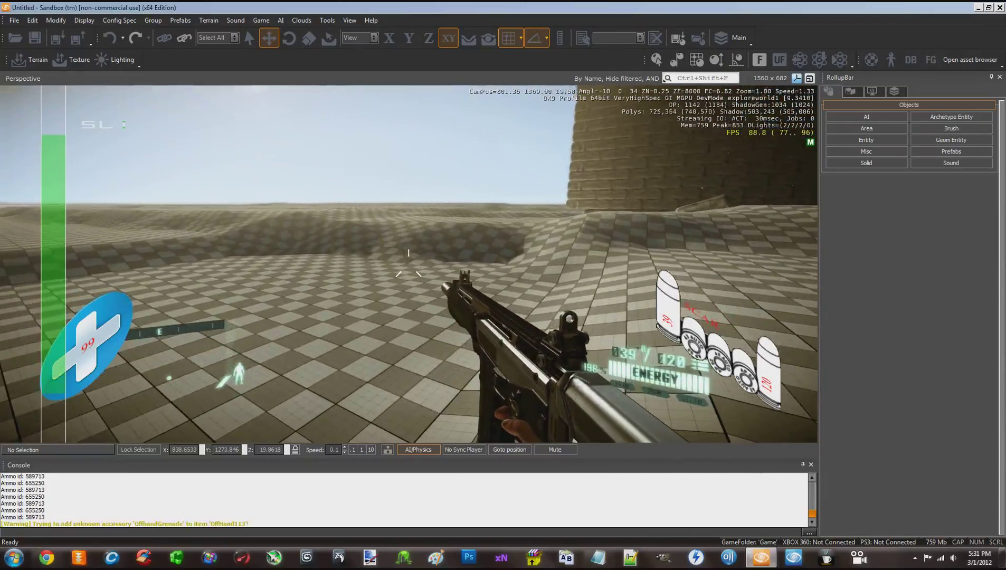
key(g)
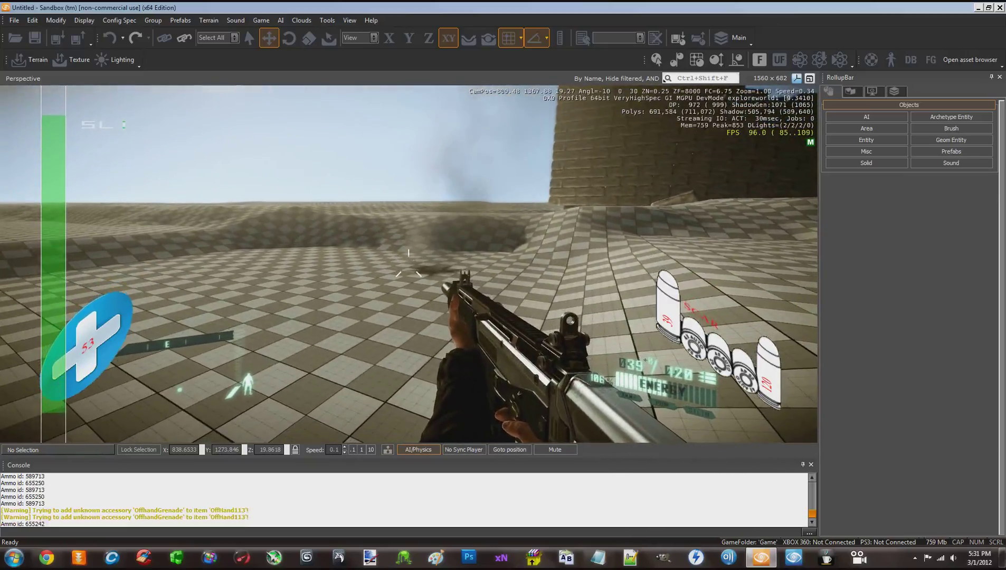
key(w)
key(shift+w)
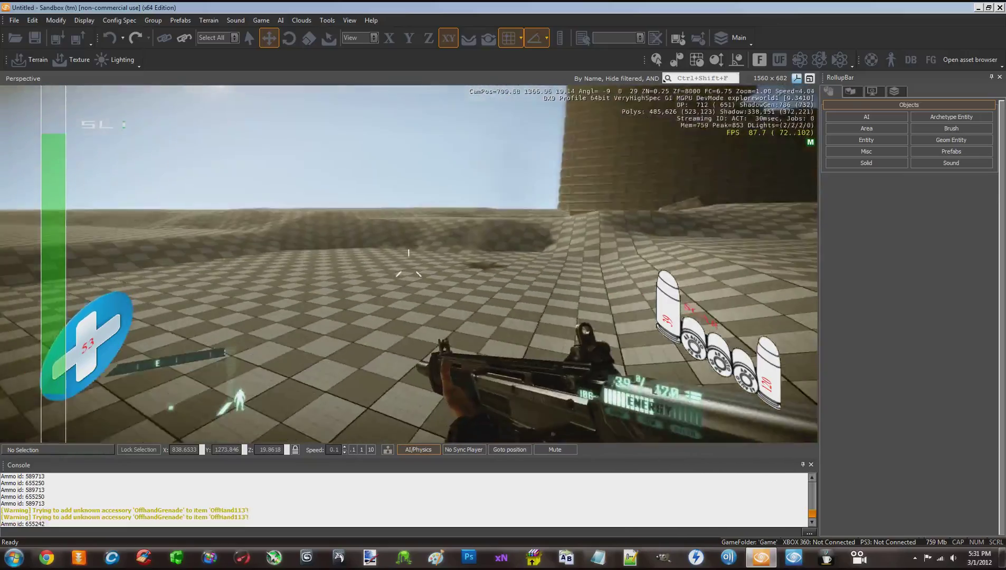
key(w)
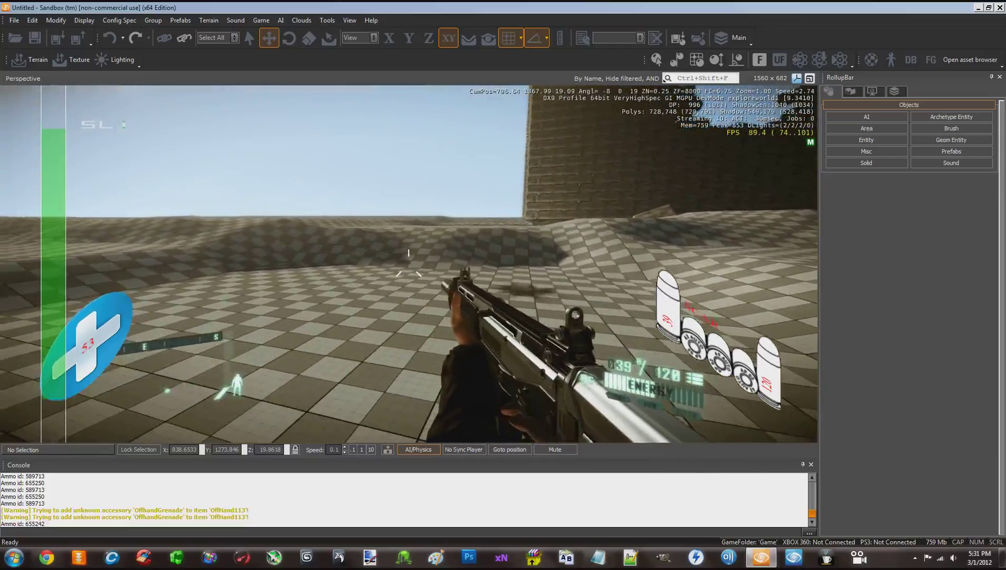
key(w)
key(w)
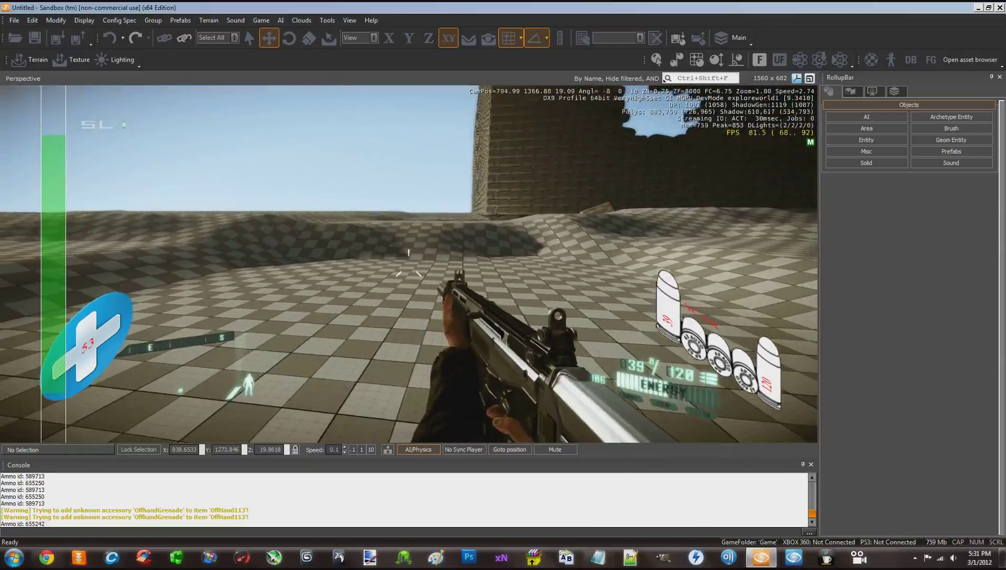
key(w)
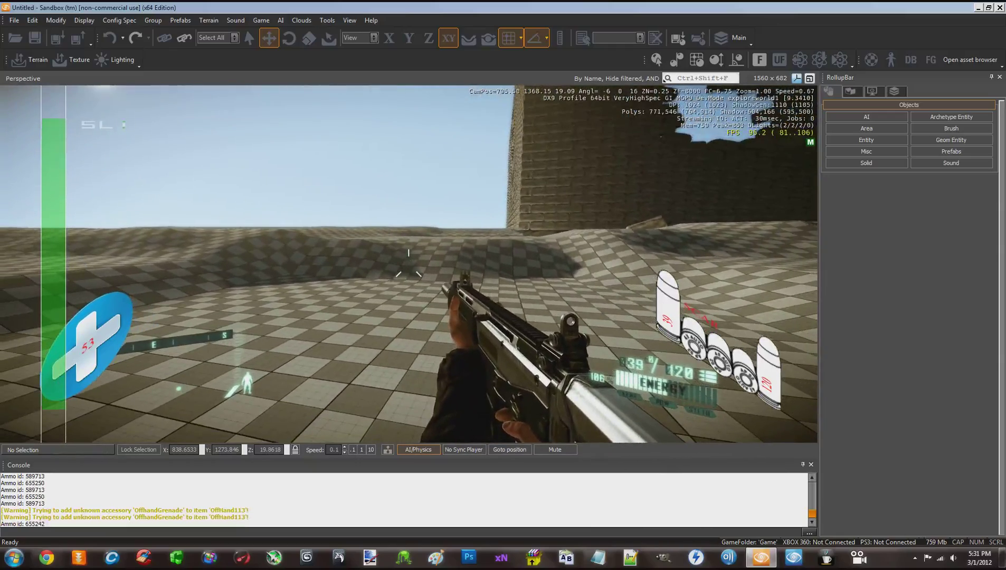
key(w)
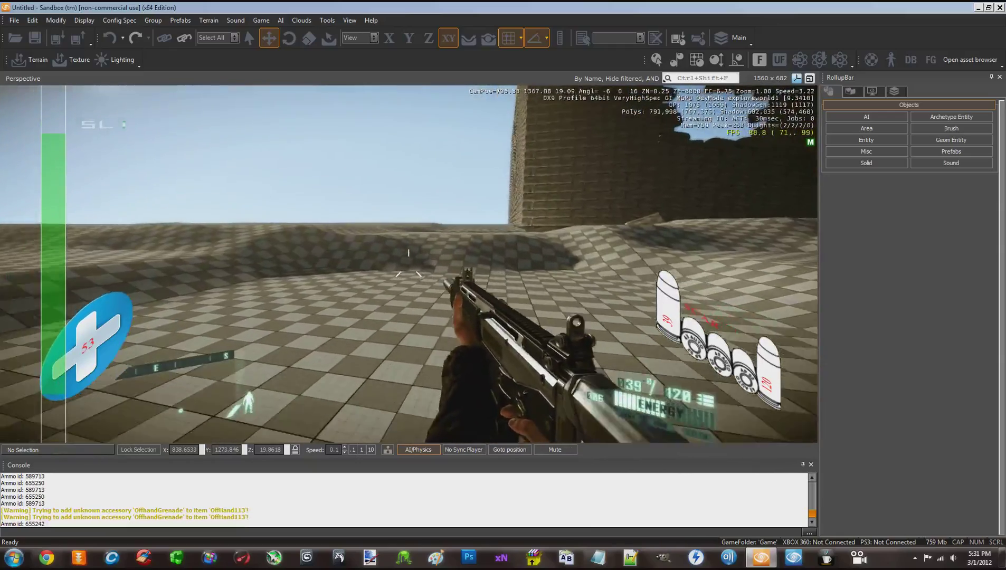
key(v)
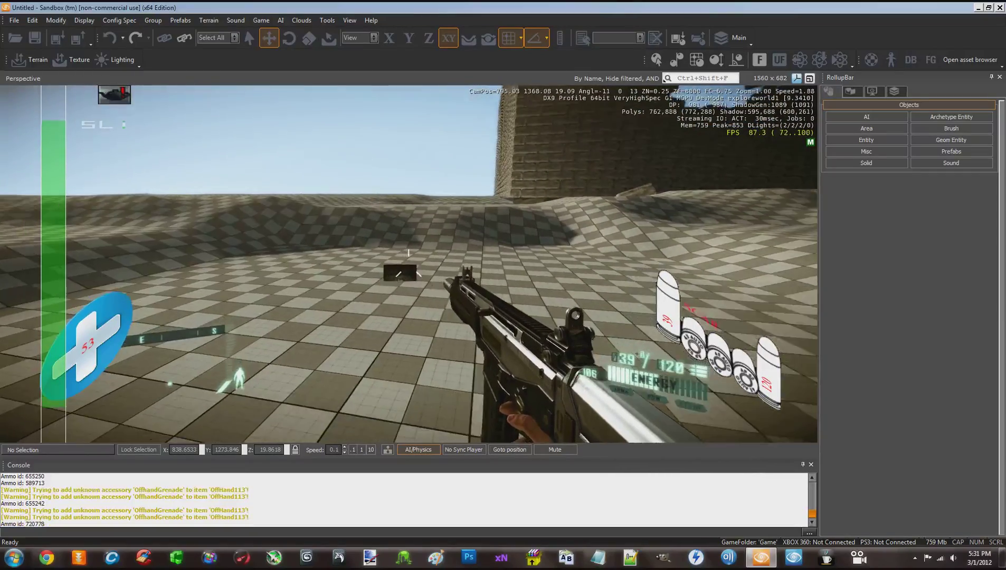
key(w)
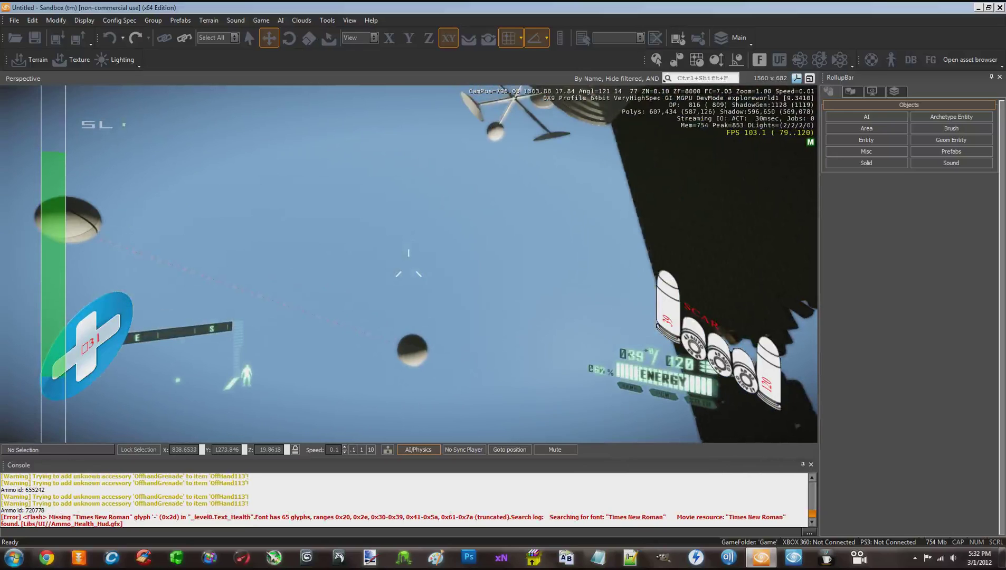
Walk forward after respawning, with health back at 100 and ammo at 38/200
key(w)
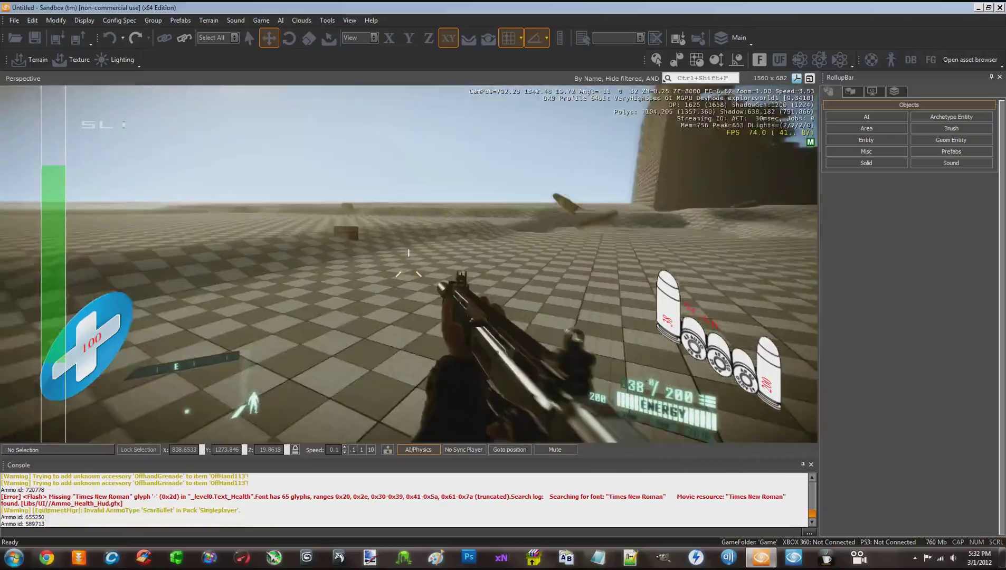
Fire the rifle into the floor until LOW AMMO appears, then walk forward
click(408, 271)
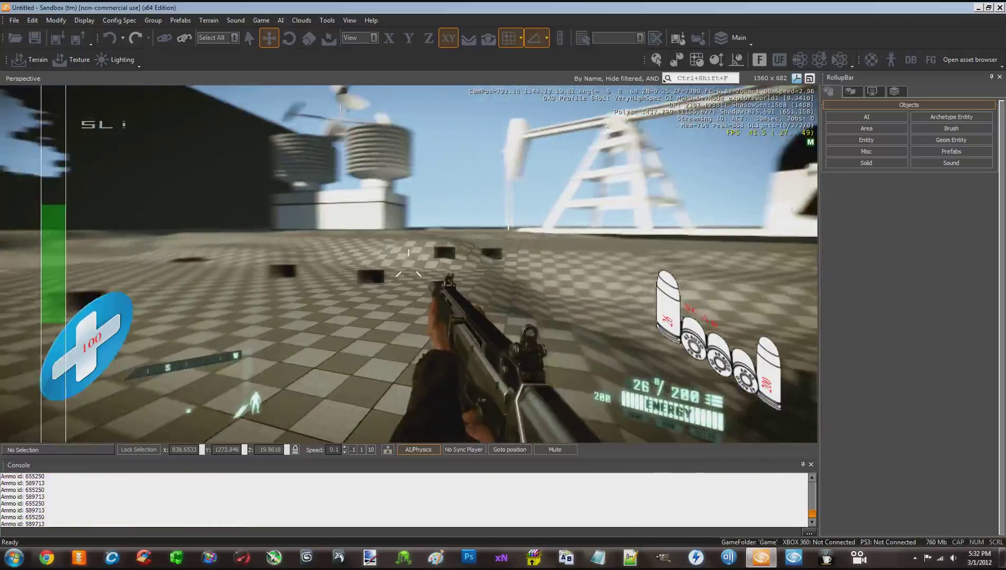
click(408, 271)
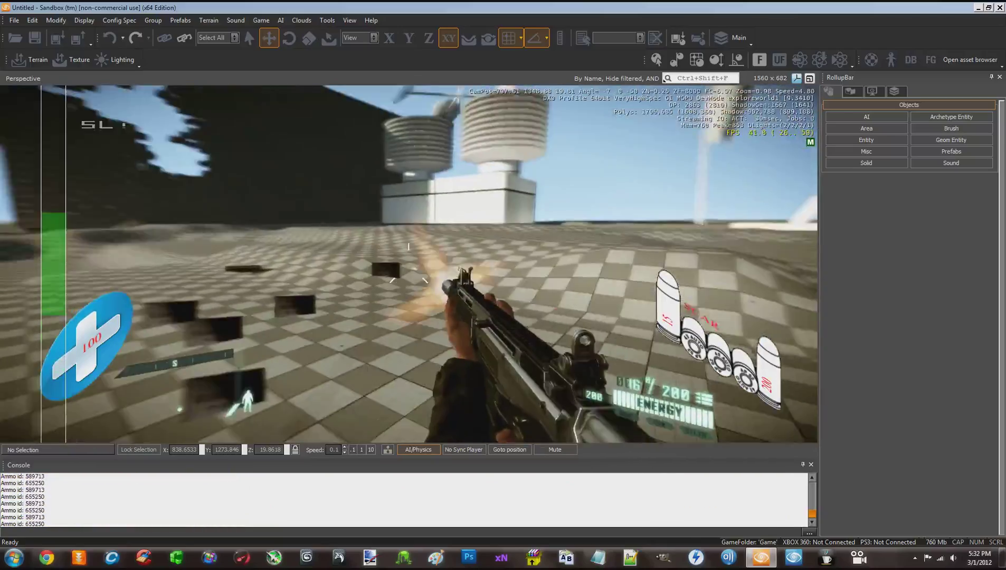
click(408, 271)
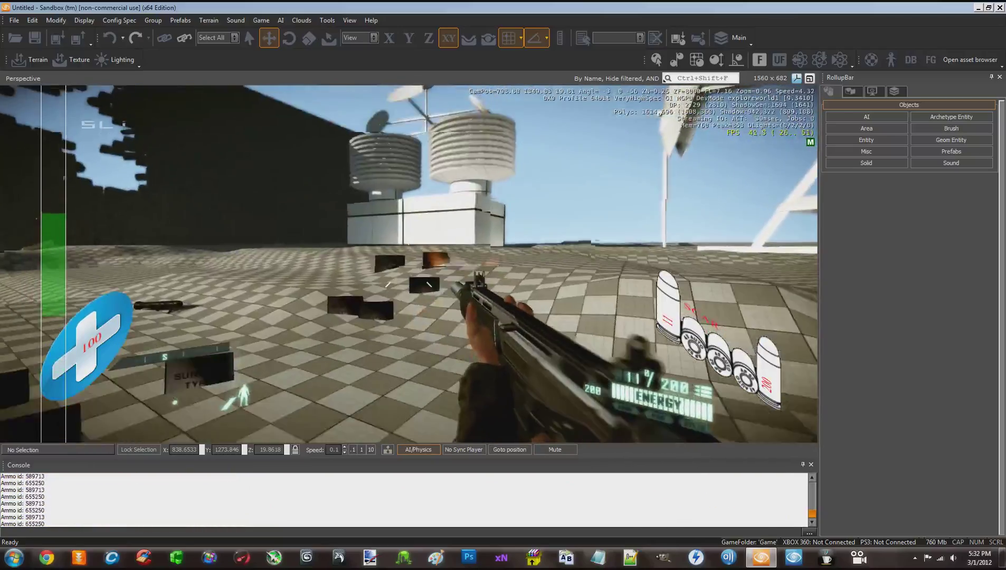
key(w)
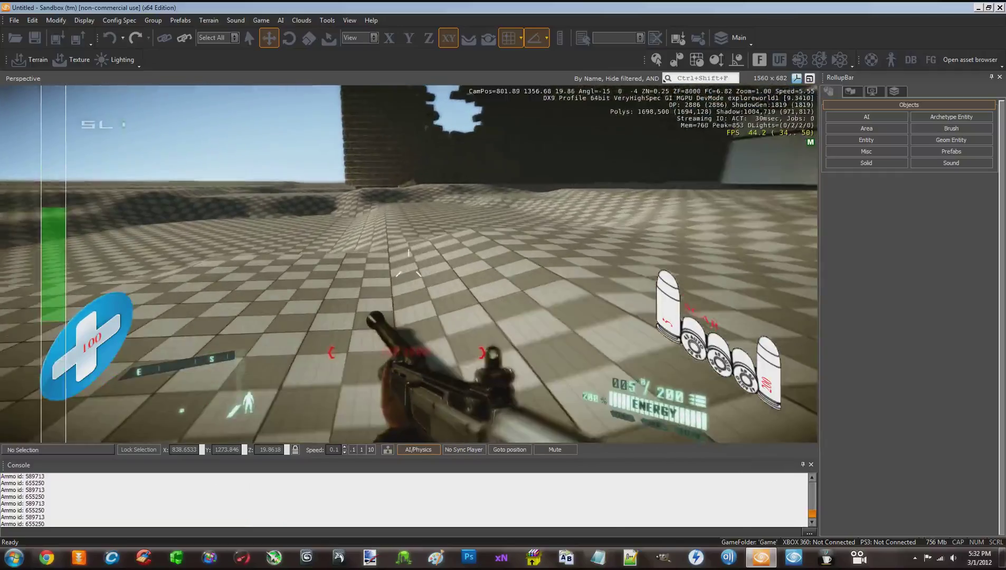
key(w)
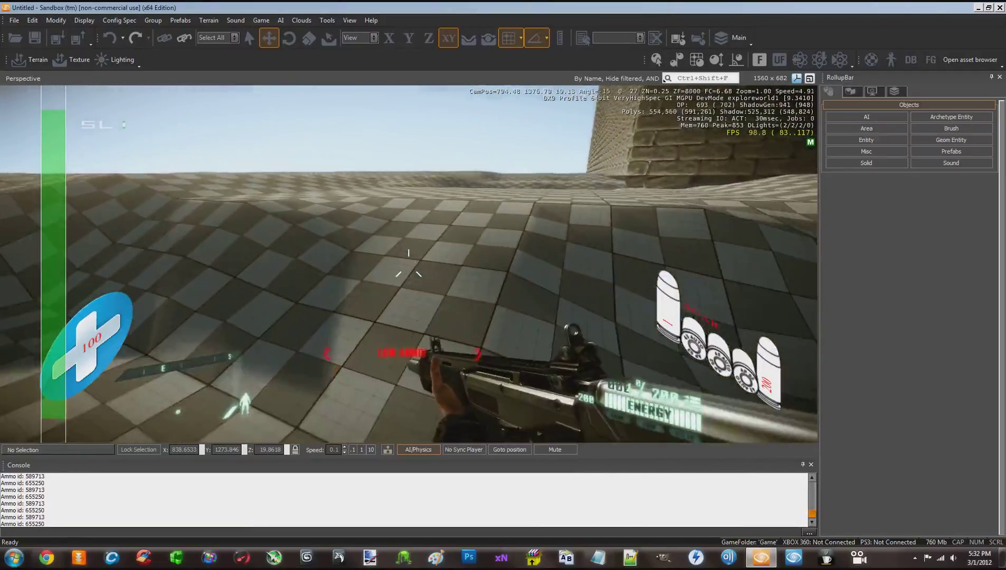
Walk along the brick wall toward the towers, then fire an SMG burst at 38/160
key(w)
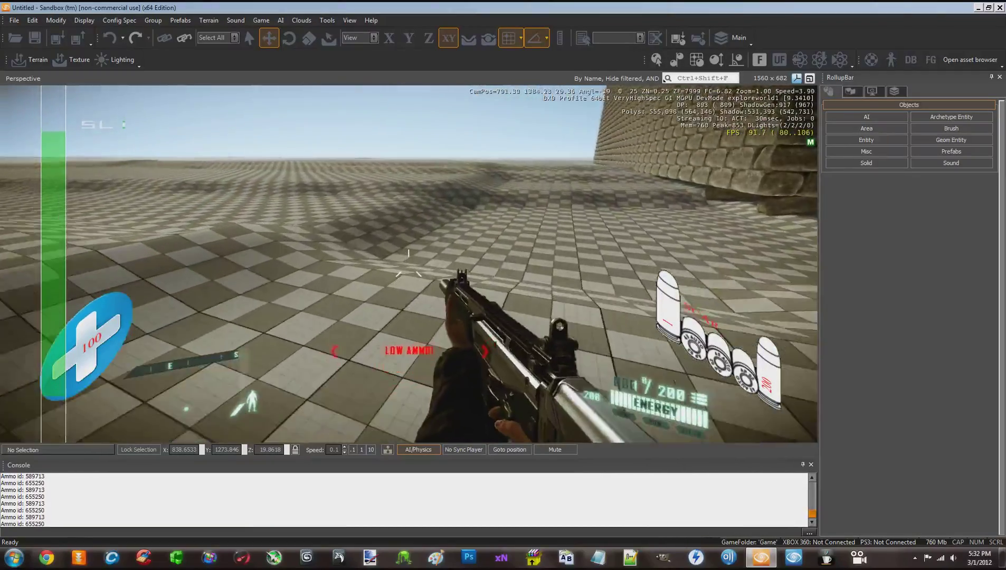
key(w)
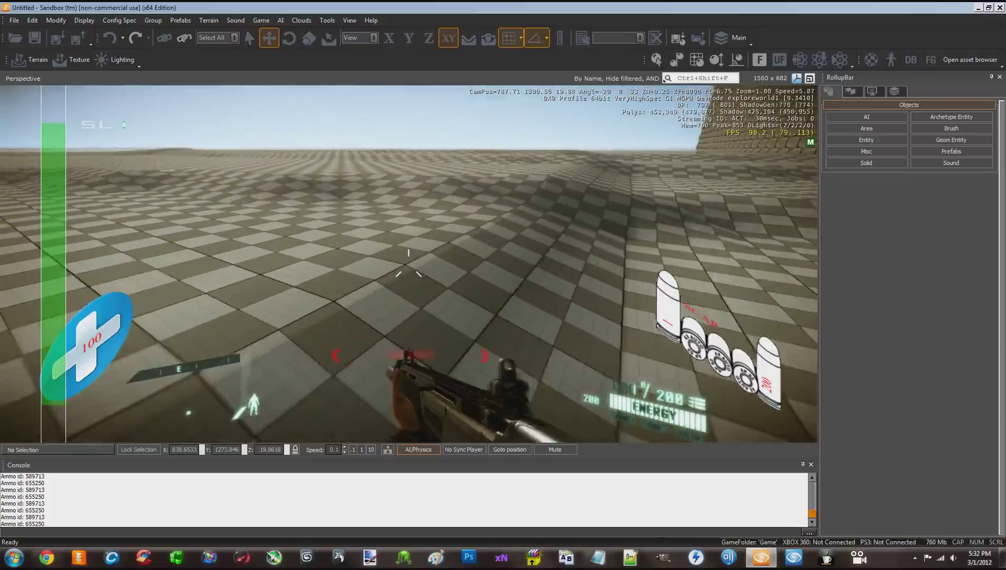
key(w)
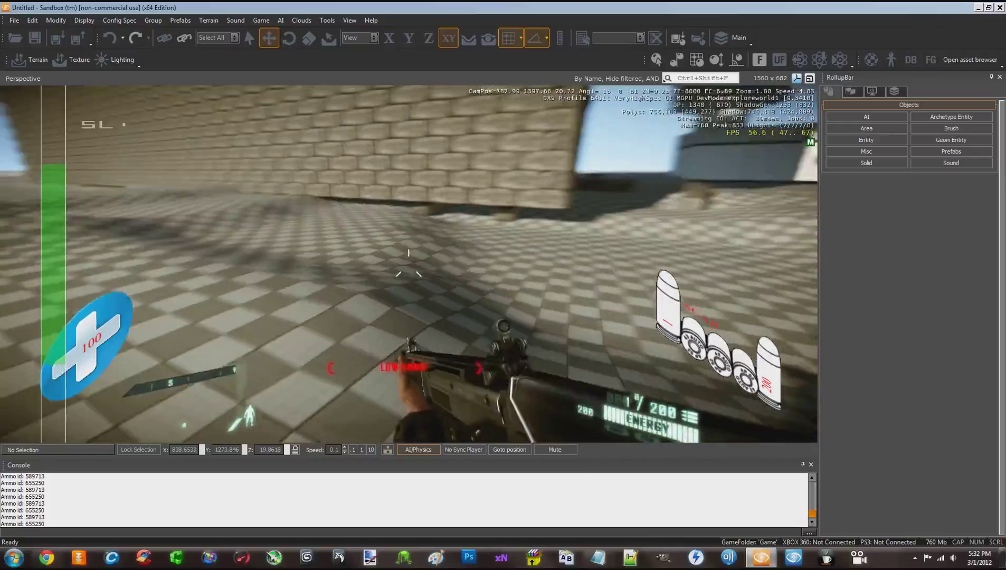
key(w)
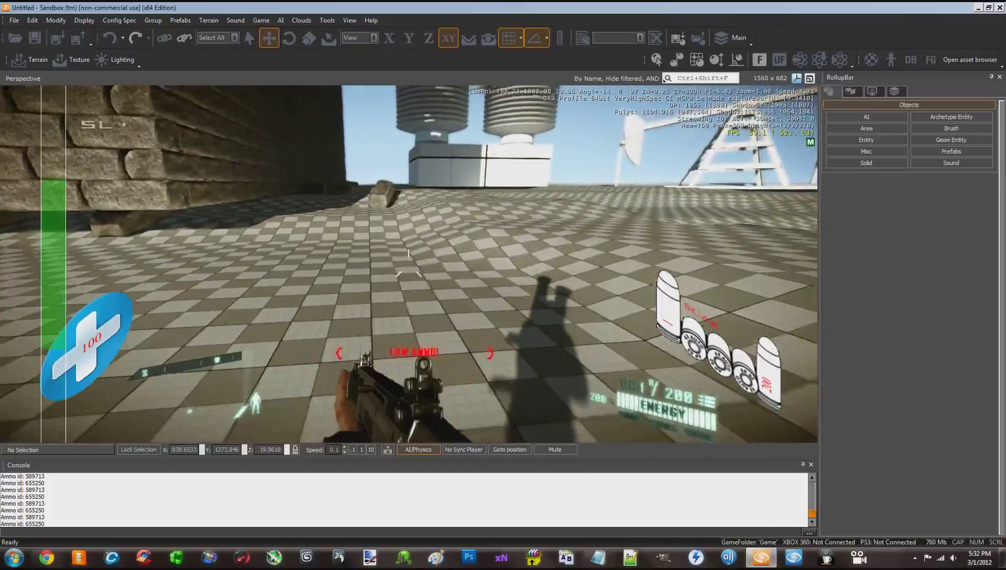
key(w)
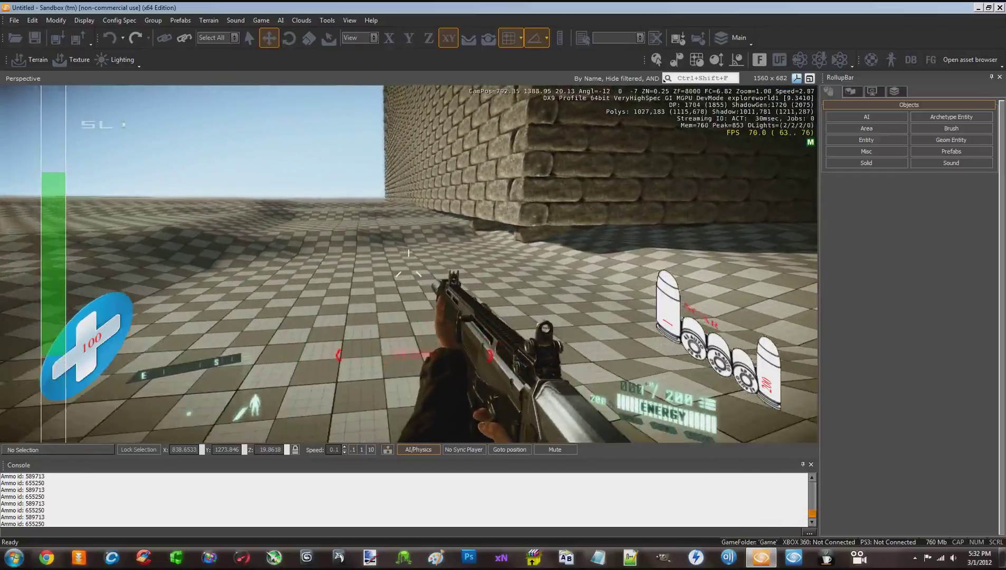
scroll(408, 267, down, 1)
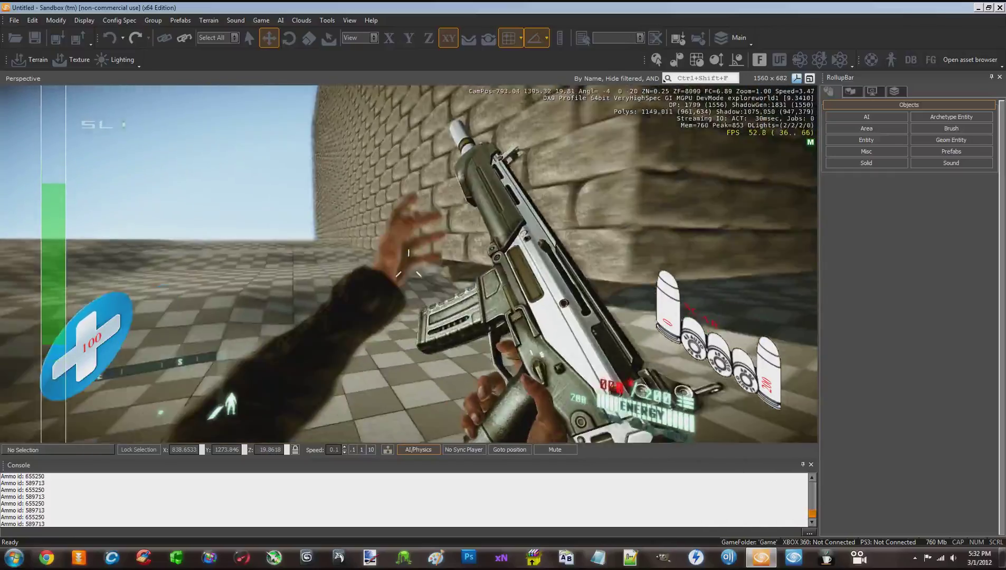
key(w)
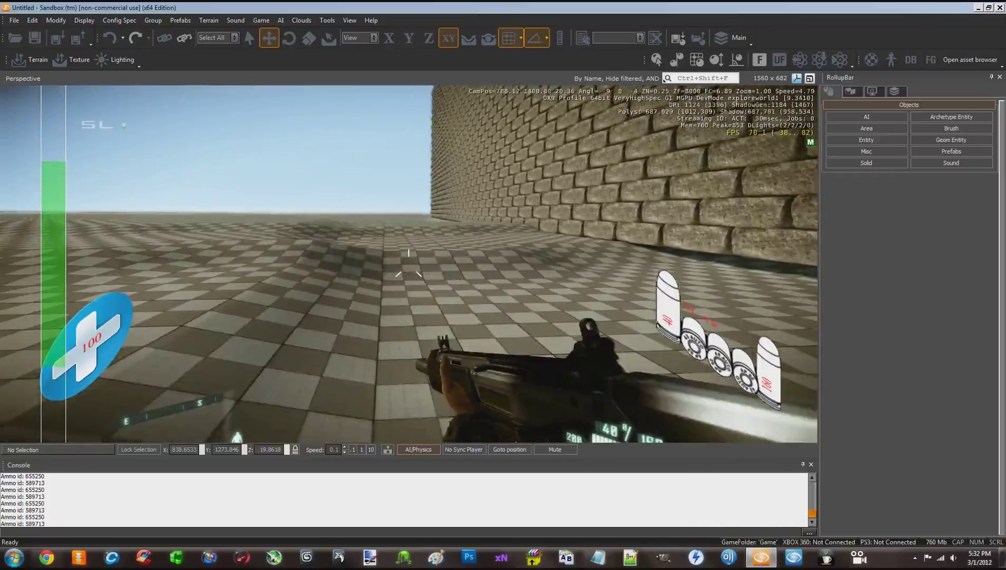
key(w)
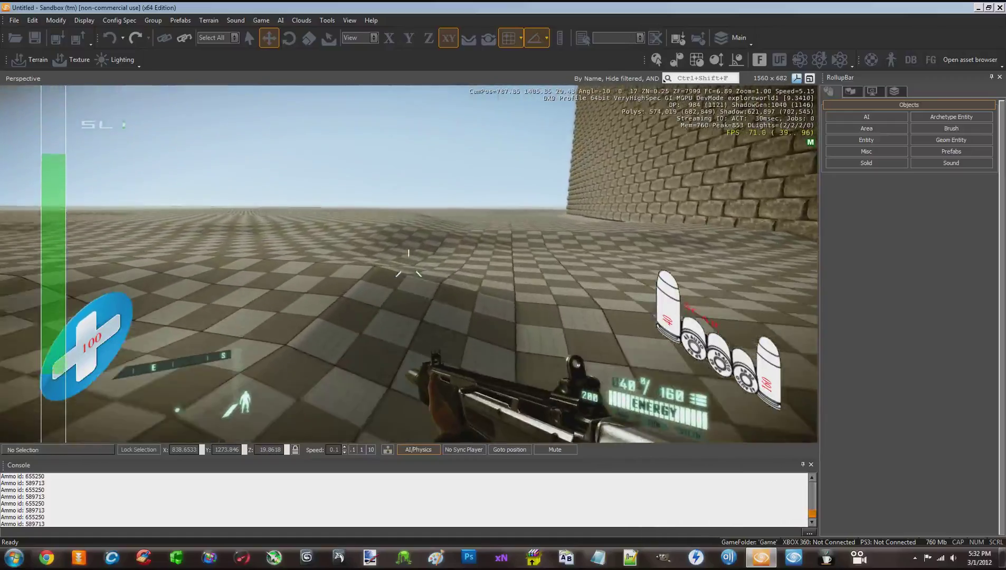
key(w)
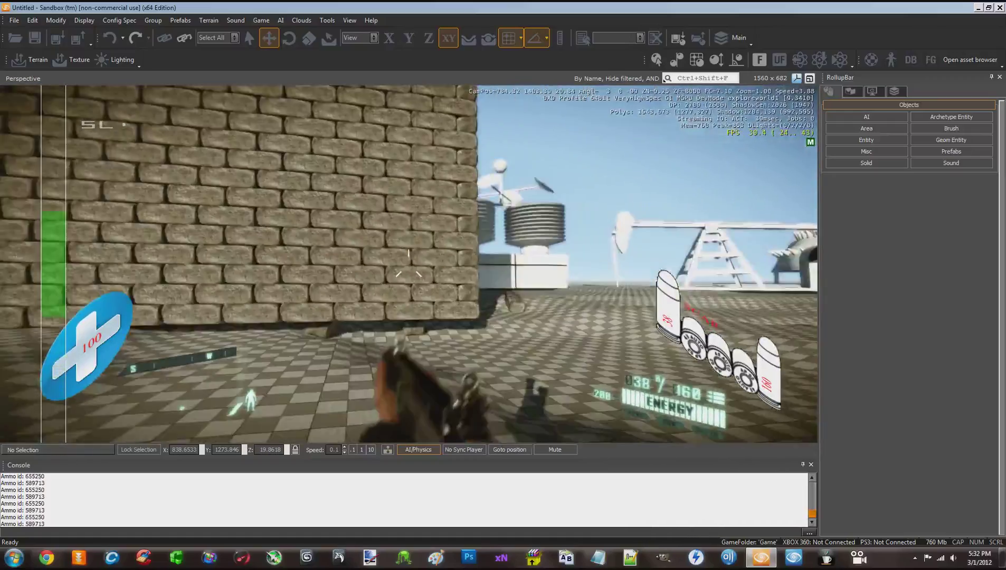
click(408, 271)
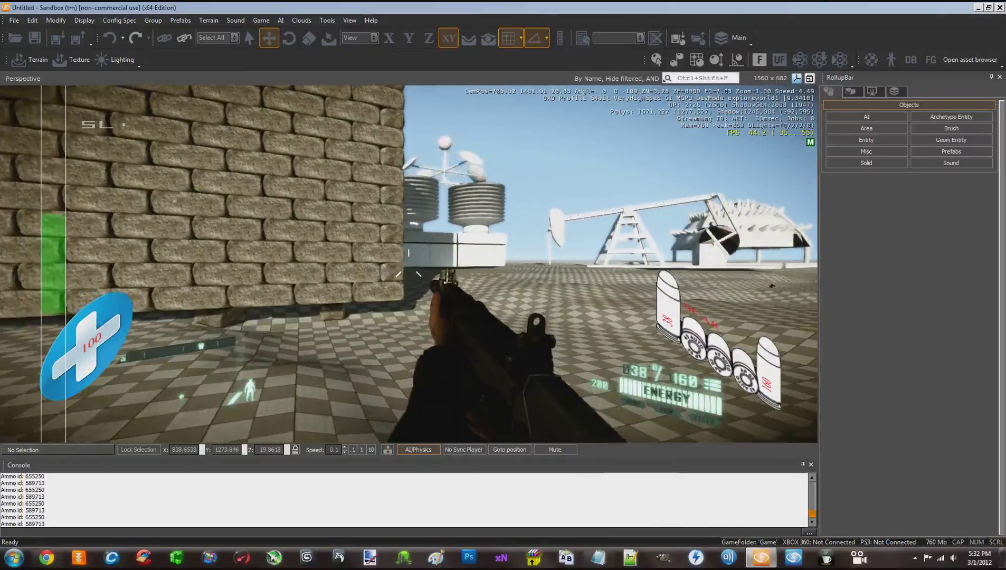